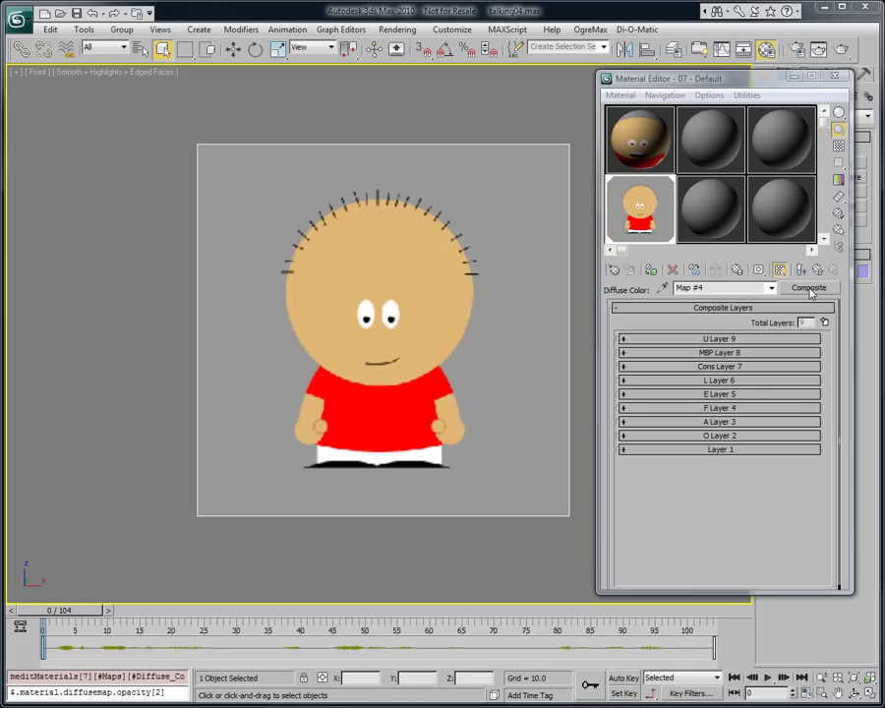
{"action": "left_click", "coordinate": [717, 435]}
{"action": "left_click_drag", "start_coordinate": [772, 453], "coordinate": [776, 419]}
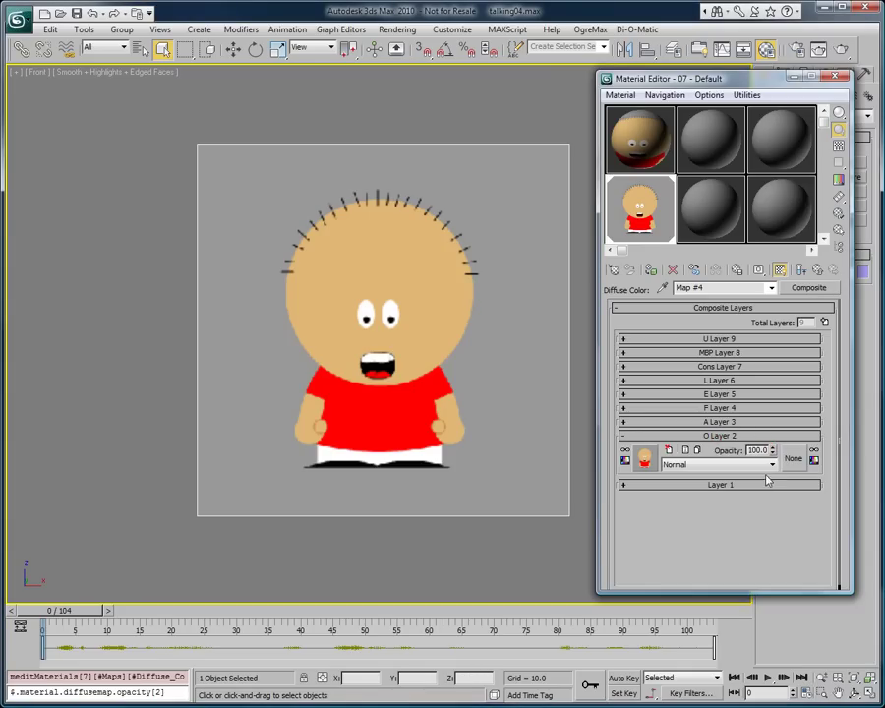
{"action": "right_click", "coordinate": [766, 449]}
{"action": "left_click", "coordinate": [764, 435]}
{"action": "left_click", "coordinate": [766, 421]}
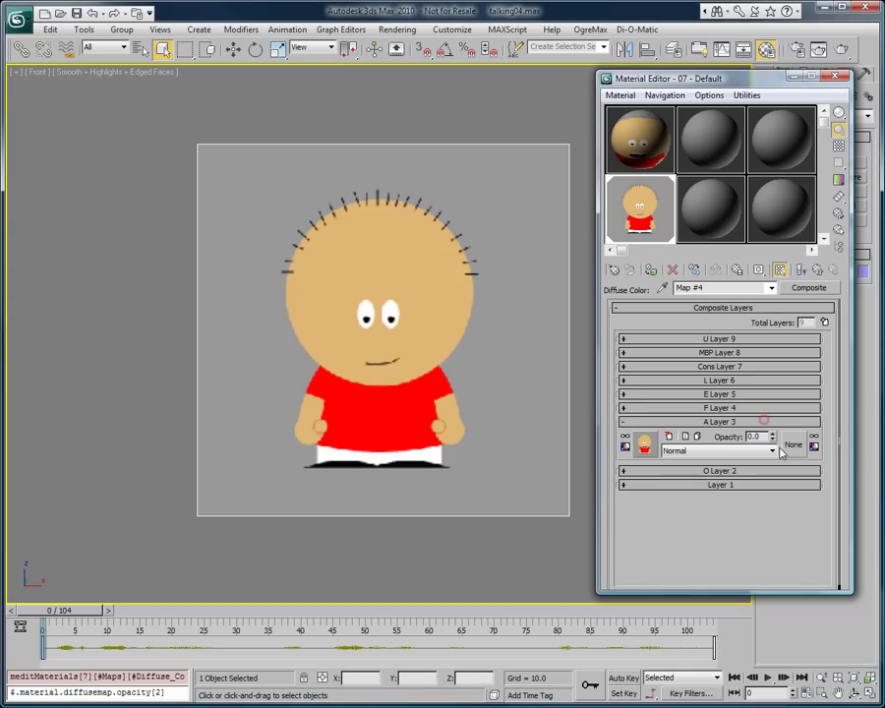
{"action": "left_click_drag", "start_coordinate": [772, 435], "coordinate": [774, 298]}
{"action": "right_click", "coordinate": [769, 434]}
{"action": "left_click", "coordinate": [745, 421]}
{"action": "left_click", "coordinate": [710, 436]}
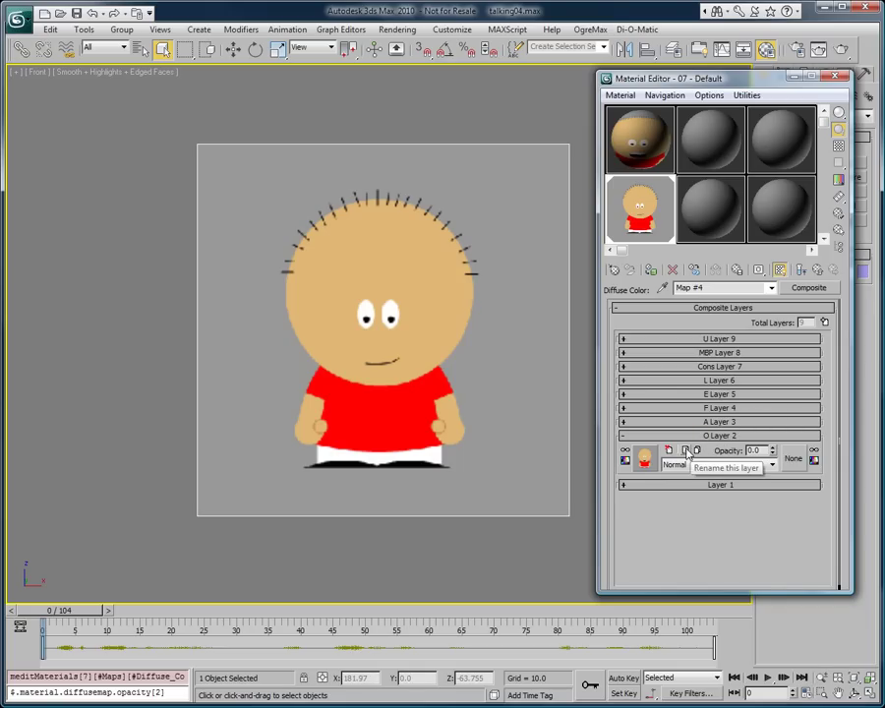
{"action": "left_click", "coordinate": [713, 436]}
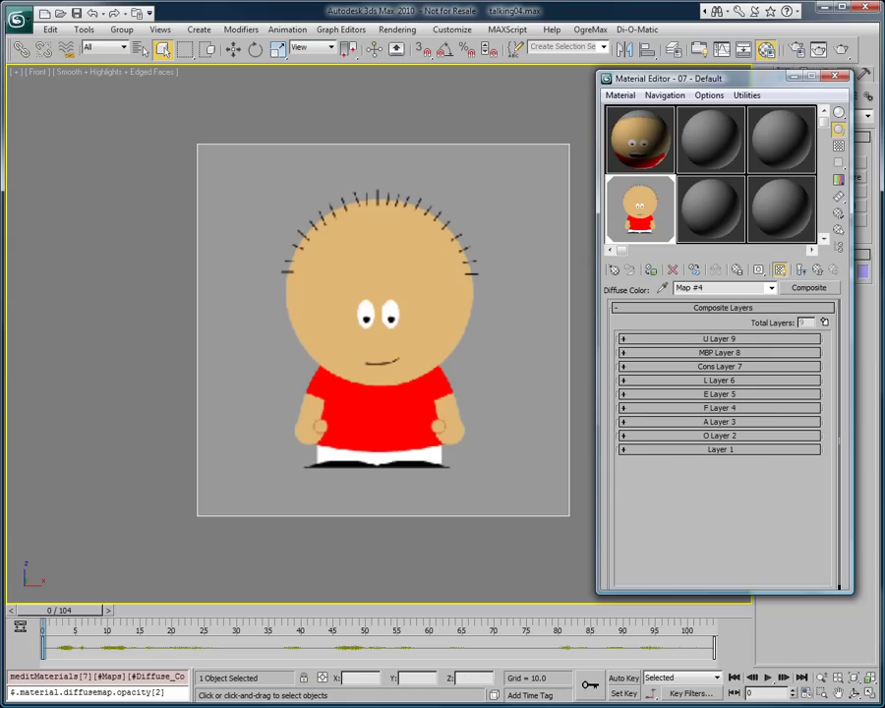
Launch Voice-O-Matic from the Di-O-Matic menu.
{"action": "left_click", "coordinate": [629, 29]}
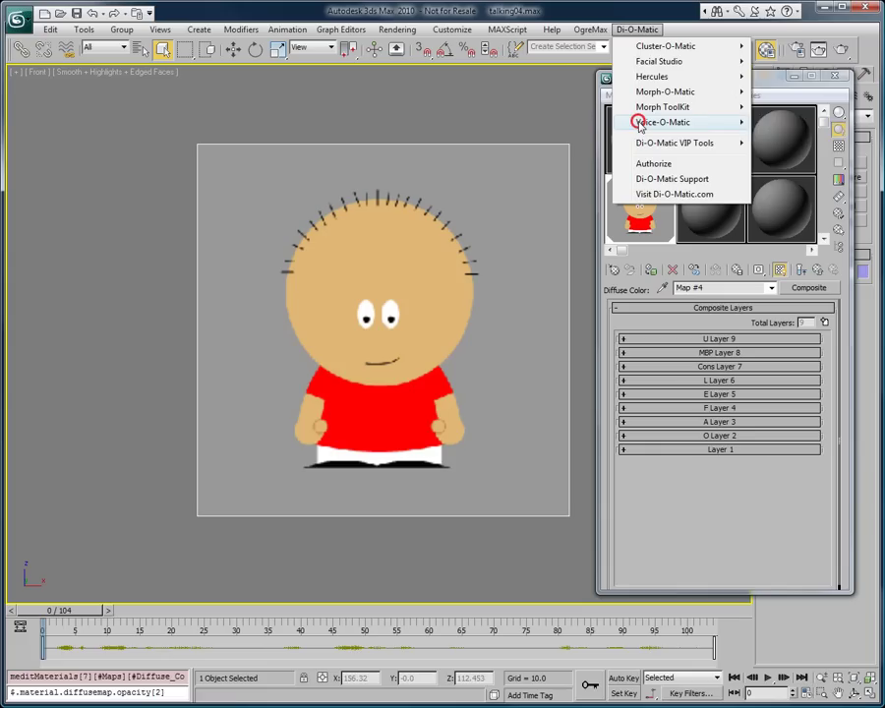
{"action": "mouse_move", "coordinate": [732, 128]}
{"action": "left_click", "coordinate": [794, 122]}
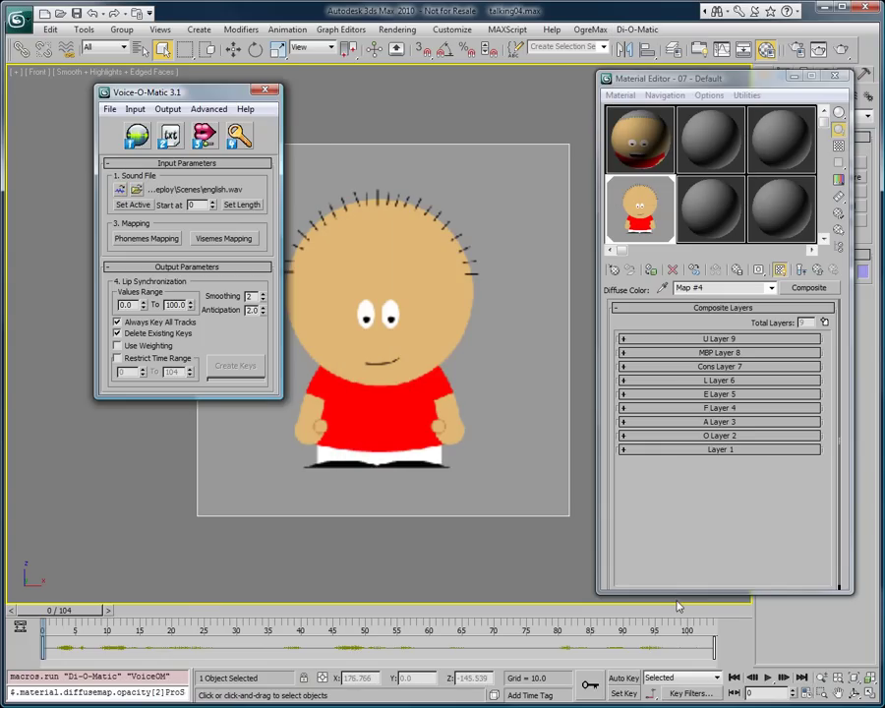
Show the Visemes Mapping section and move the Voice-O-Matic window to the left.
{"action": "left_click", "coordinate": [228, 238]}
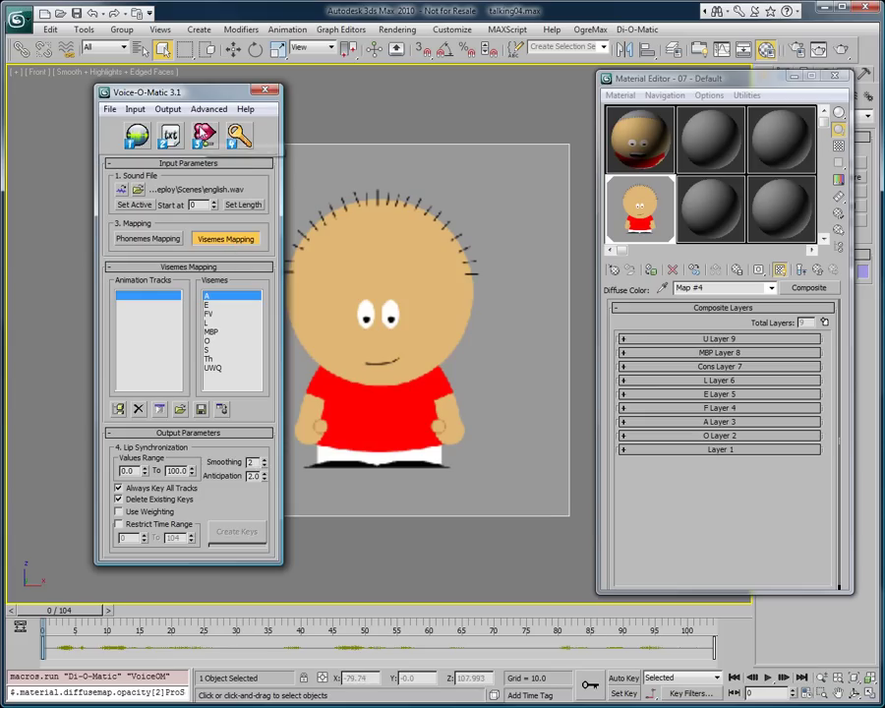
{"action": "left_click_drag", "start_coordinate": [207, 101], "coordinate": [160, 90]}
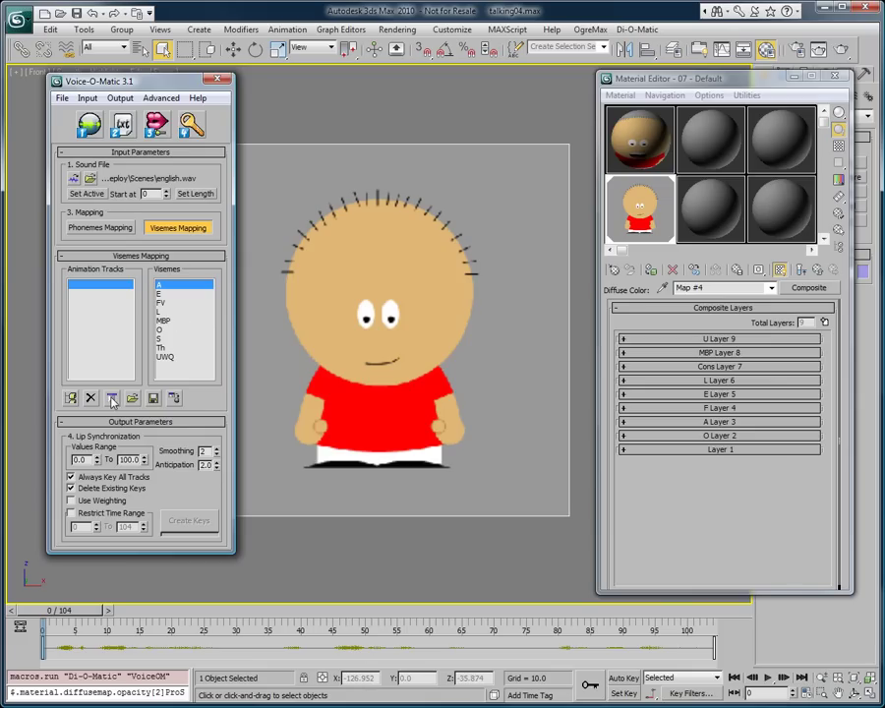
{"action": "left_click_drag", "start_coordinate": [154, 85], "coordinate": [129, 89]}
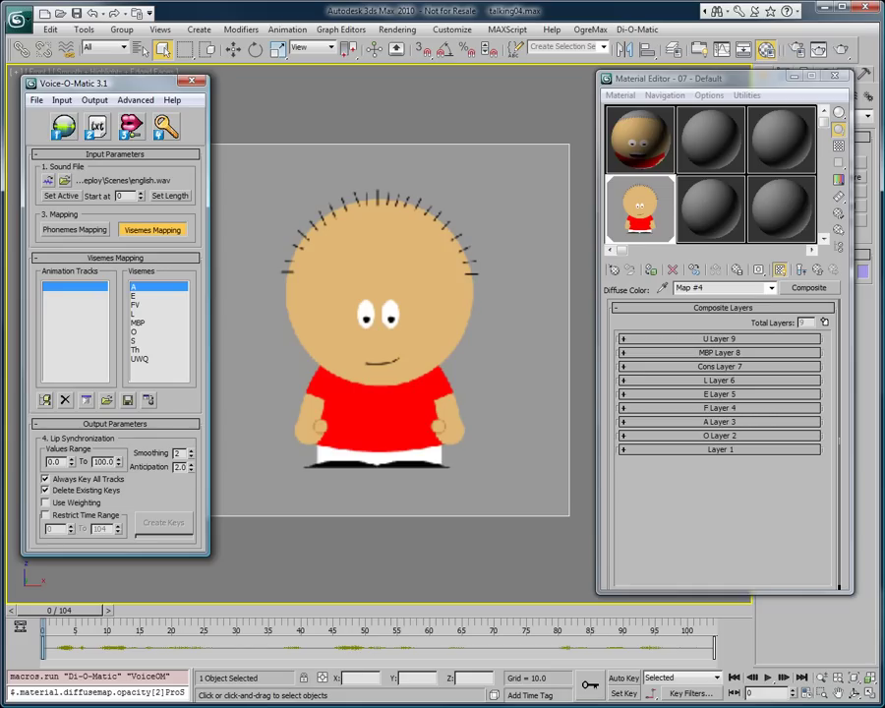
Open the MAXScript Listener and trim it to just $.material.diffusemap.opacity[2].
{"action": "left_click", "coordinate": [695, 352]}
{"action": "key", "text": "F11"}
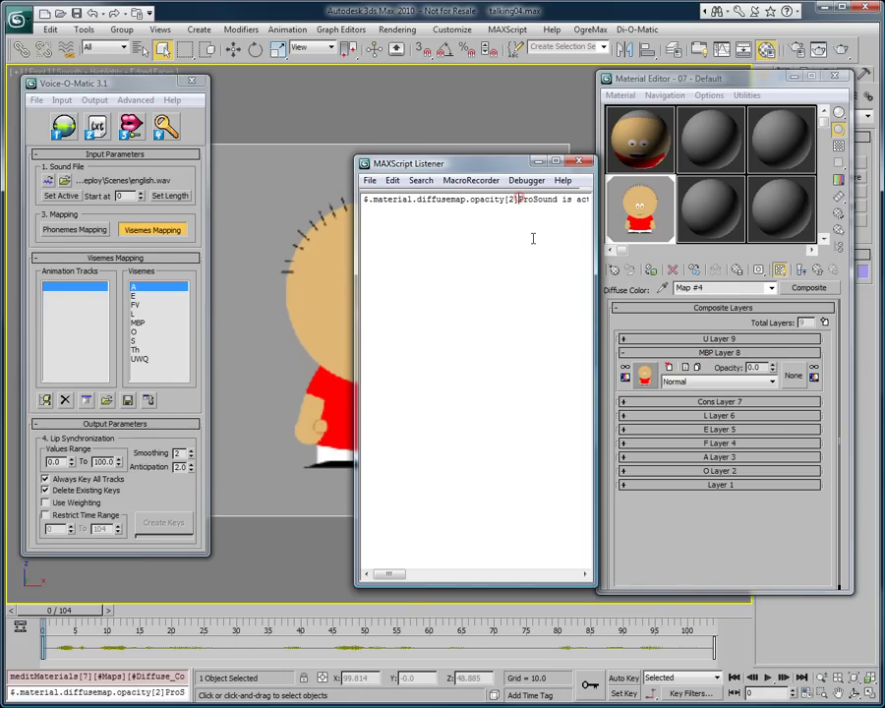
{"action": "left_click_drag", "start_coordinate": [520, 199], "coordinate": [590, 199]}
{"action": "key", "text": "Delete"}
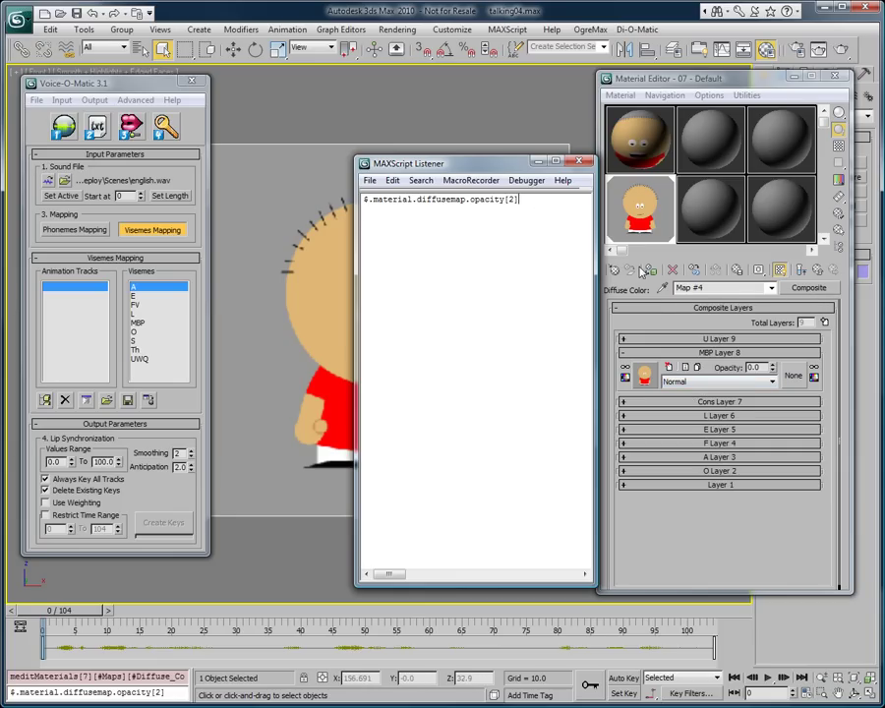
Check the Composite layer numbers by expanding, then collapsing, MBP Layer 8 and E Layer 5.
{"action": "double_click", "coordinate": [511, 199]}
{"action": "left_click", "coordinate": [624, 428]}
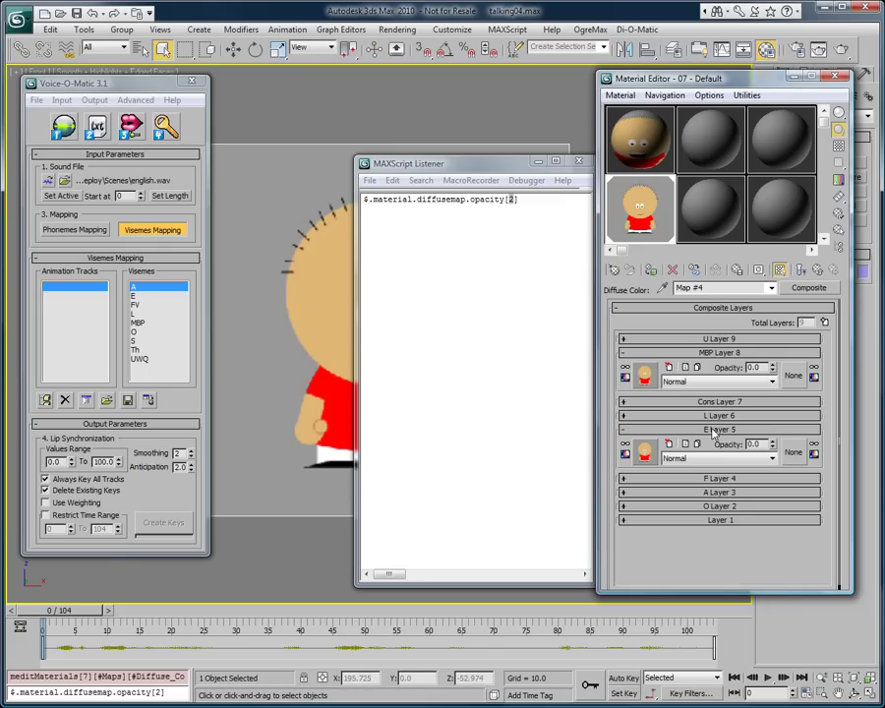
{"action": "left_click", "coordinate": [529, 262]}
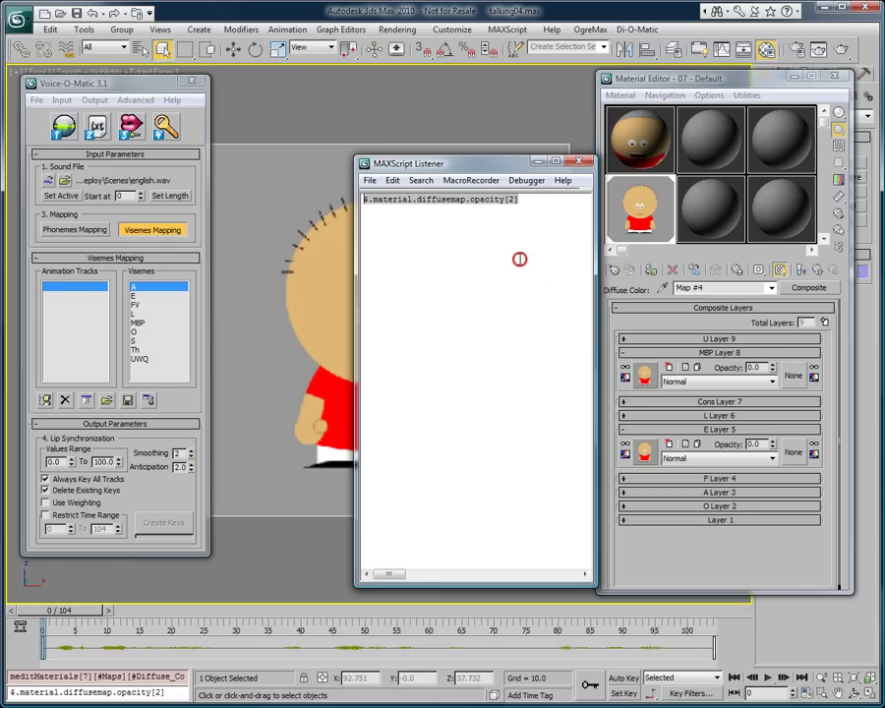
{"action": "left_click", "coordinate": [693, 353]}
{"action": "left_click", "coordinate": [694, 393]}
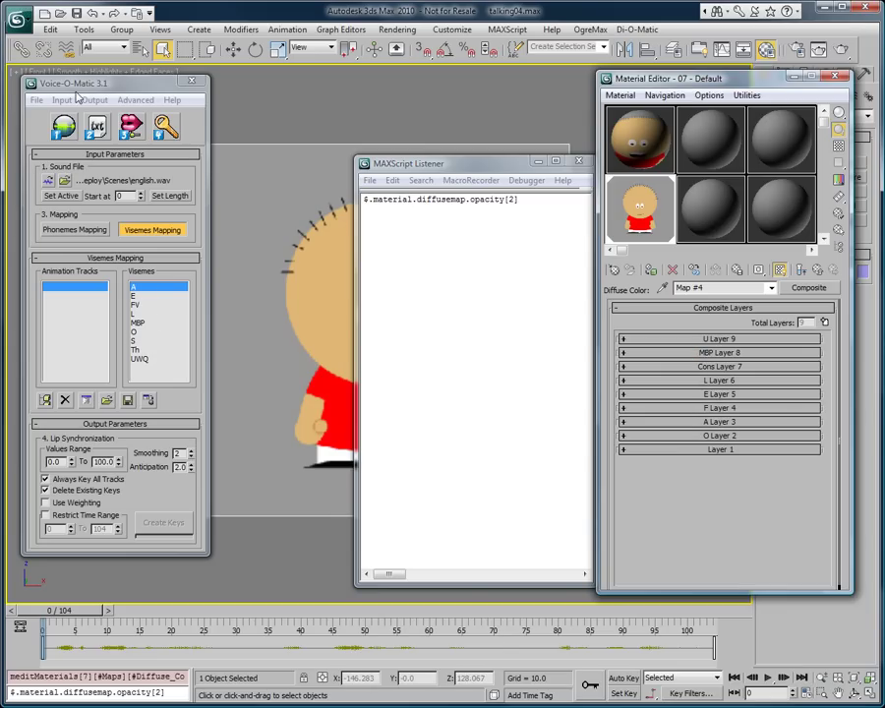
Add a $.material.diffusemap.opacity[2] track for viseme A.
{"action": "left_click_drag", "start_coordinate": [77, 92], "coordinate": [83, 97]}
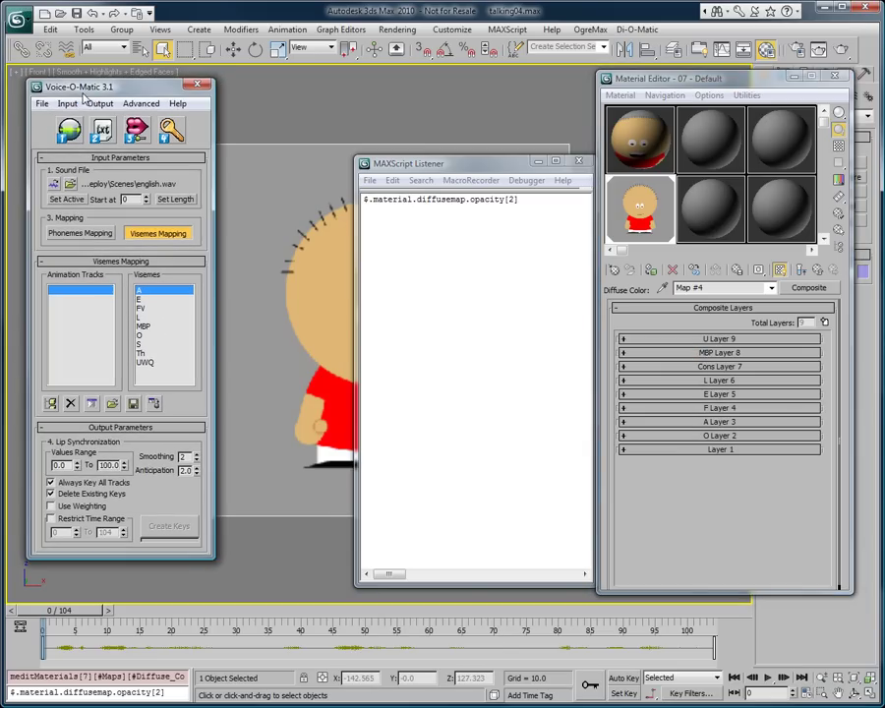
{"action": "left_click", "coordinate": [92, 404]}
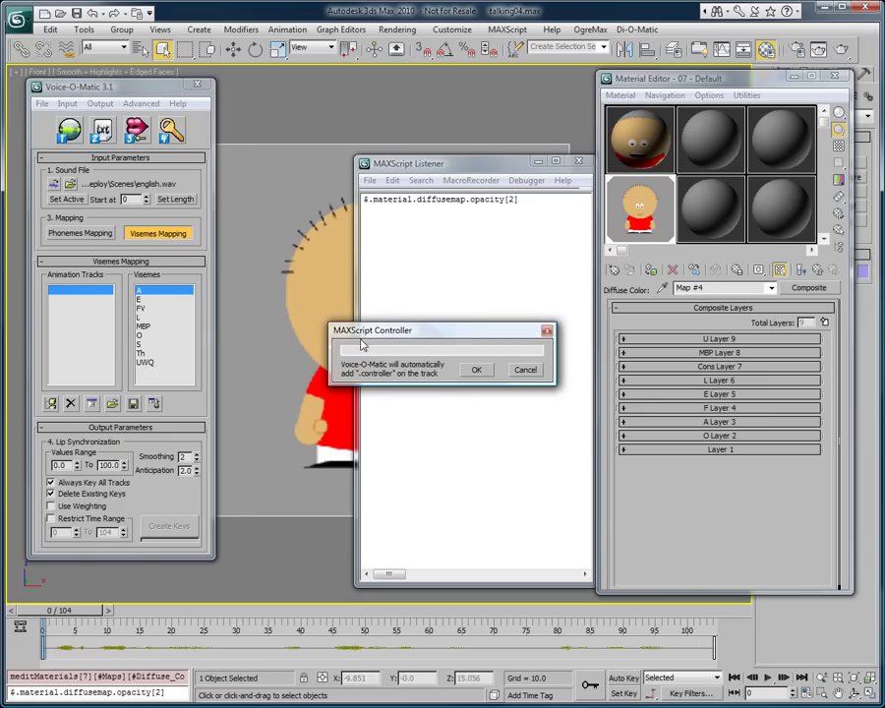
{"action": "type", "text": "$.material.diffusemap.opacity[2]"}
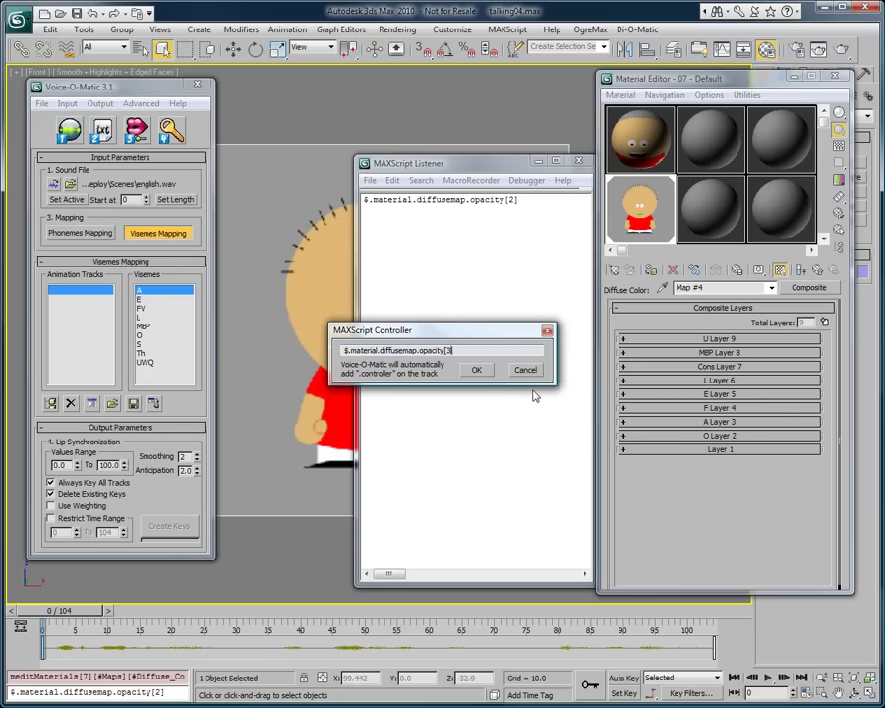
{"action": "left_click", "coordinate": [476, 370]}
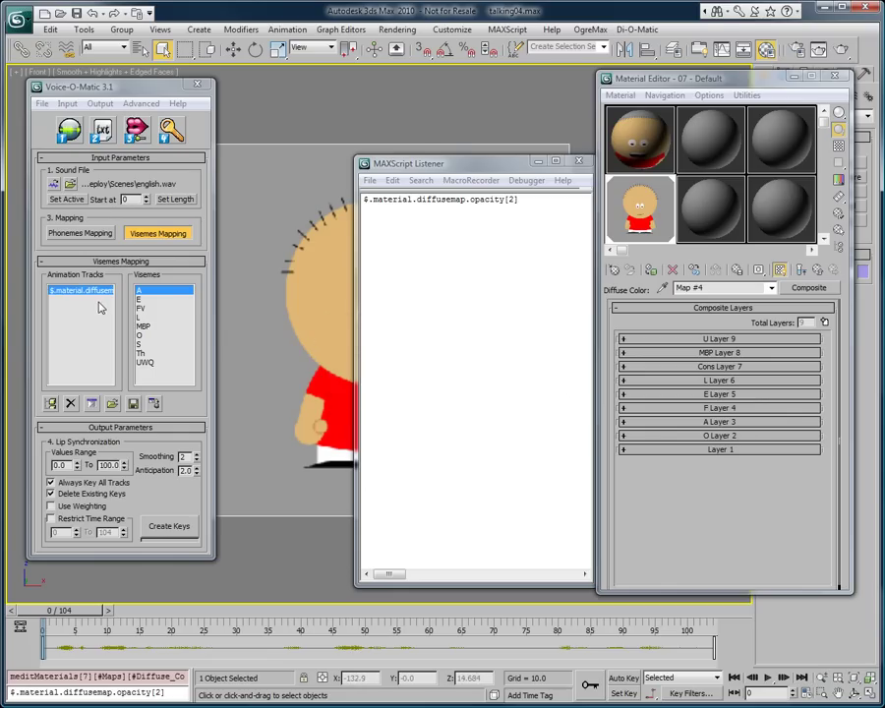
Add an opacity[5] track for viseme E.
{"action": "left_click", "coordinate": [97, 301]}
{"action": "left_click", "coordinate": [92, 403]}
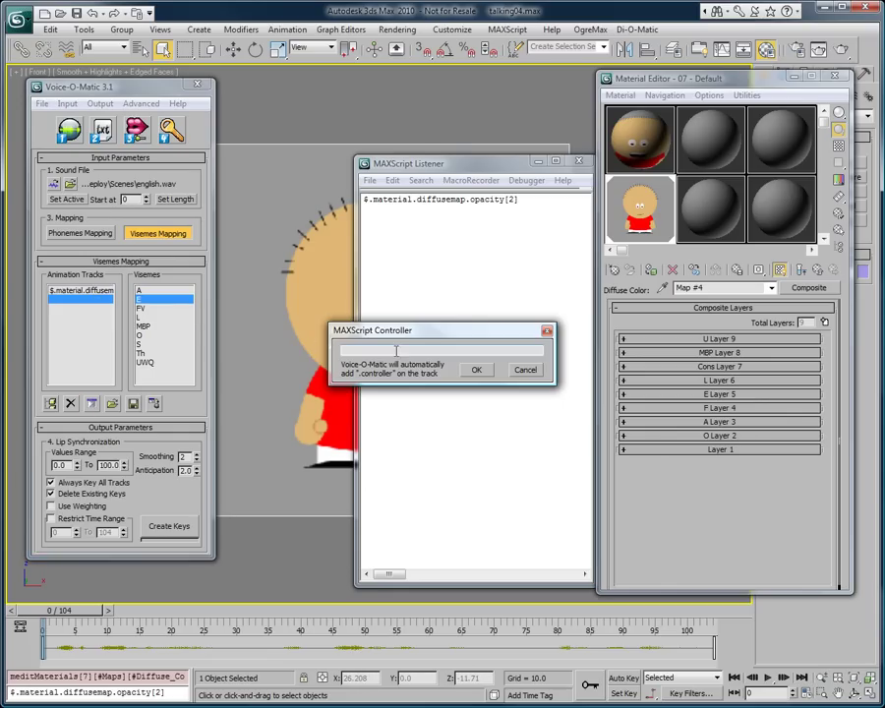
{"action": "left_click", "coordinate": [395, 350]}
{"action": "type", "text": "$.material.diffusemap.opacity[2]"}
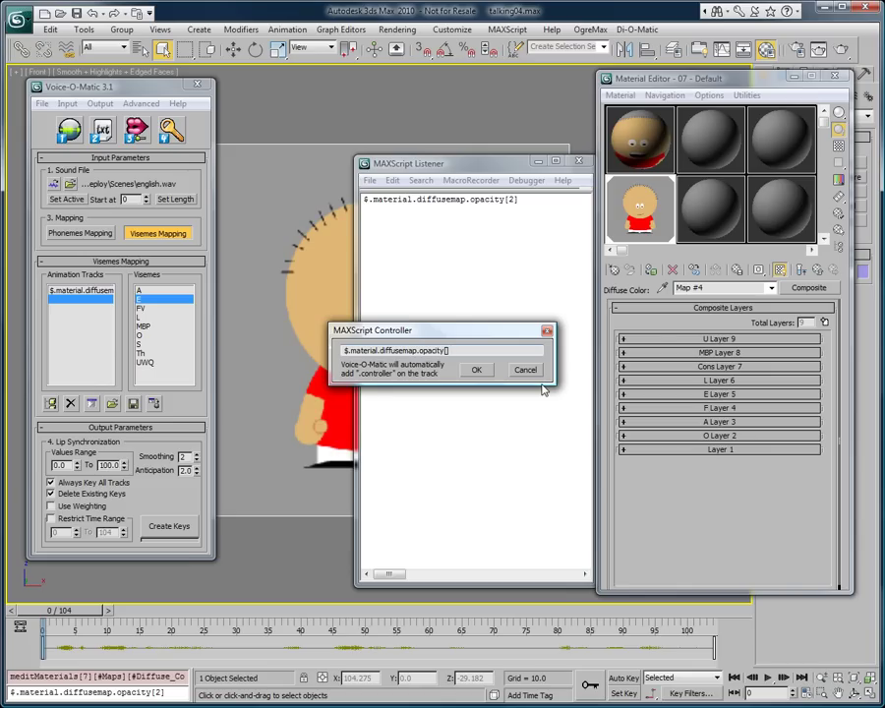
{"action": "type", "text": "5"}
{"action": "left_click", "coordinate": [476, 368]}
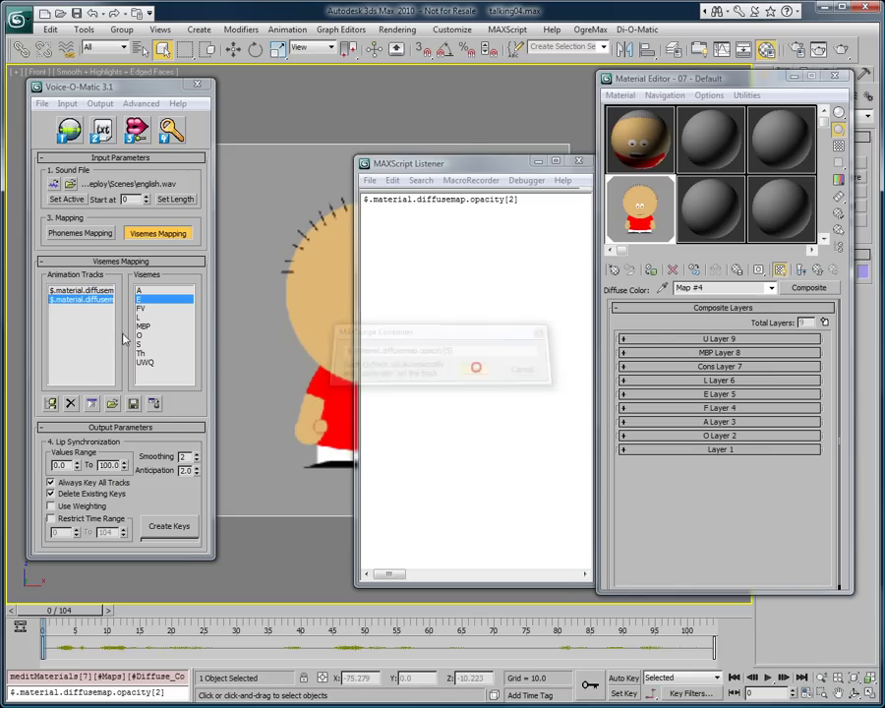
Add an opacity[4] track for viseme FV.
{"action": "left_click", "coordinate": [75, 307]}
{"action": "left_click", "coordinate": [92, 403]}
{"action": "left_click", "coordinate": [348, 346]}
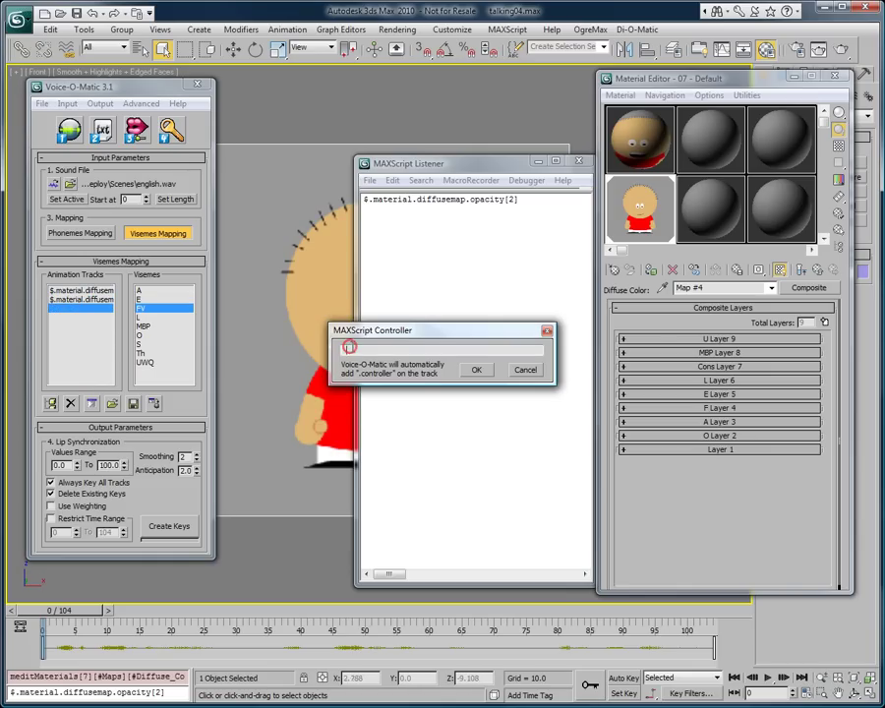
{"action": "type", "text": "$.material.diffusemap.opacity[2]"}
{"action": "key", "text": "Left"}
{"action": "key", "text": "BackSpace"}
{"action": "type", "text": "4"}
{"action": "left_click", "coordinate": [476, 369]}
Add an opacity[6] track for viseme L.
{"action": "left_click", "coordinate": [79, 315]}
{"action": "left_click", "coordinate": [90, 404]}
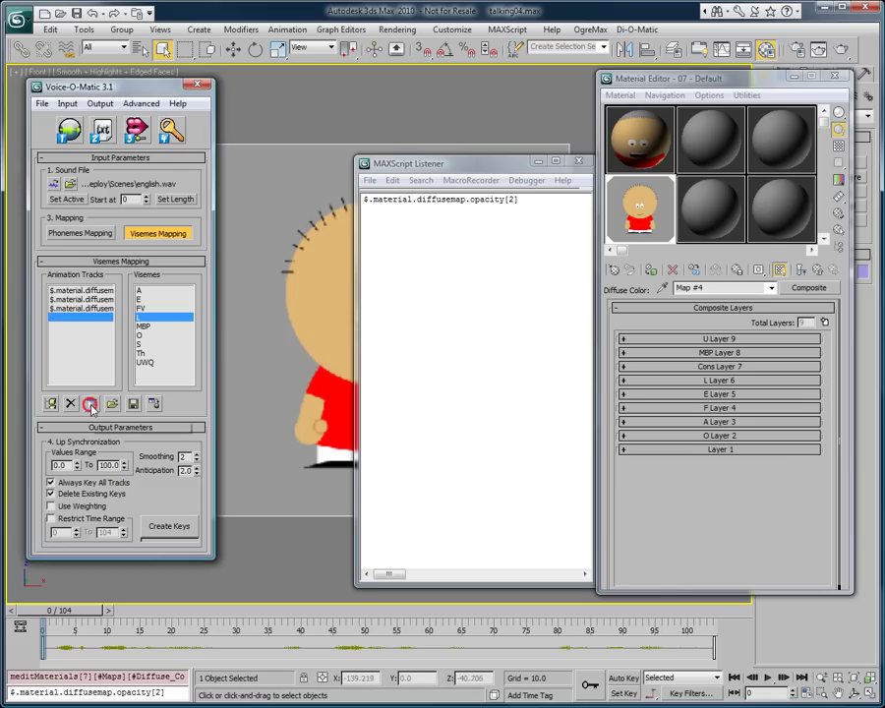
{"action": "left_click", "coordinate": [364, 350]}
{"action": "type", "text": "$.material.diffusemap.opacity[2]"}
{"action": "key", "text": "Left"}
{"action": "key", "text": "BackSpace"}
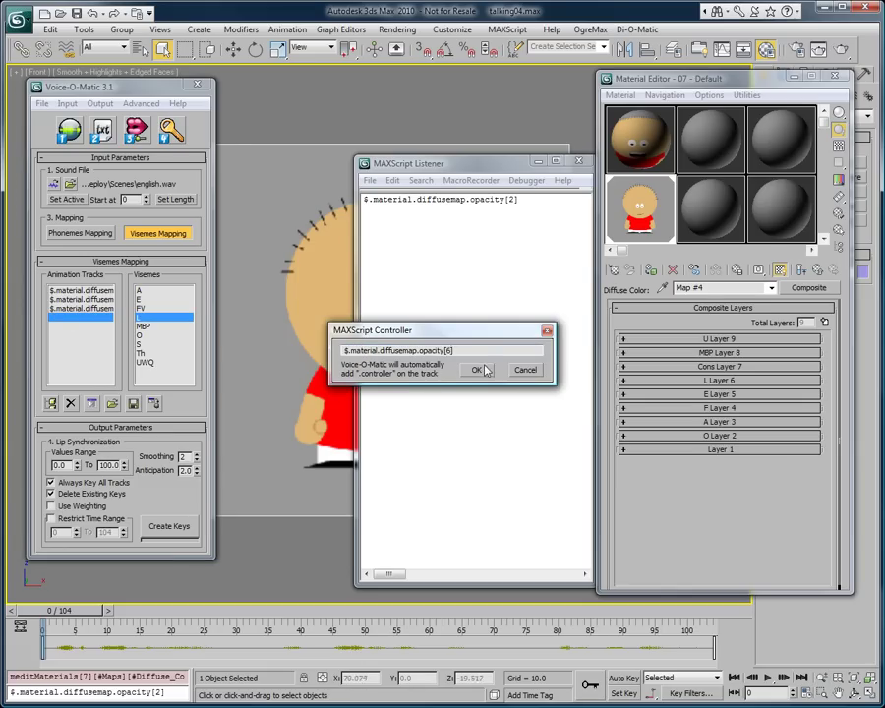
{"action": "left_click", "coordinate": [478, 370]}
Add an opacity[8] track for viseme MBP and an opacity track for viseme O.
{"action": "left_click", "coordinate": [78, 326]}
{"action": "left_click", "coordinate": [91, 403]}
{"action": "left_click", "coordinate": [356, 351]}
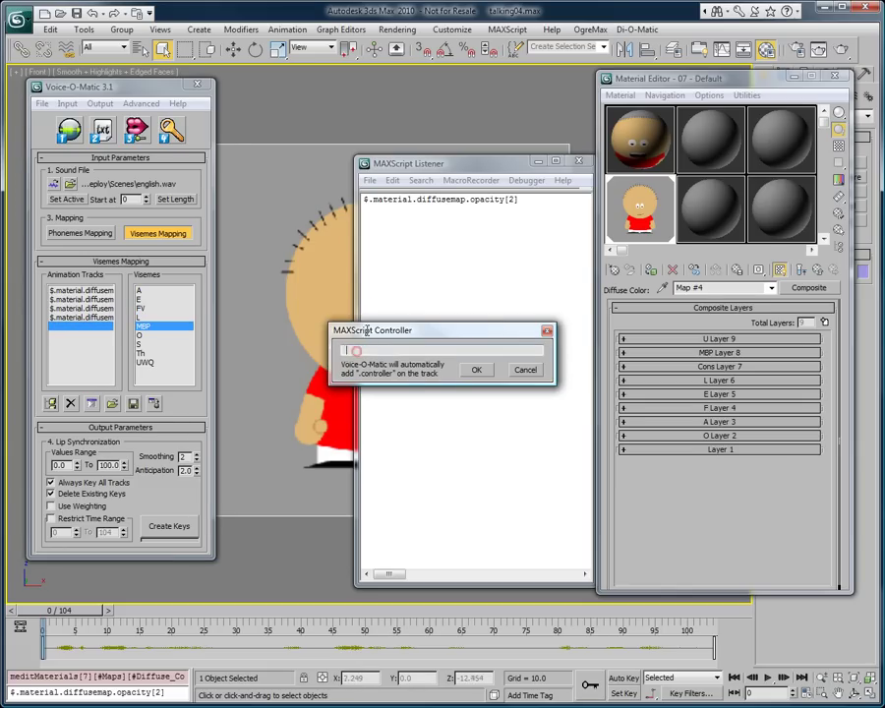
{"action": "type", "text": "$.material.diffusemap.opacity[2]"}
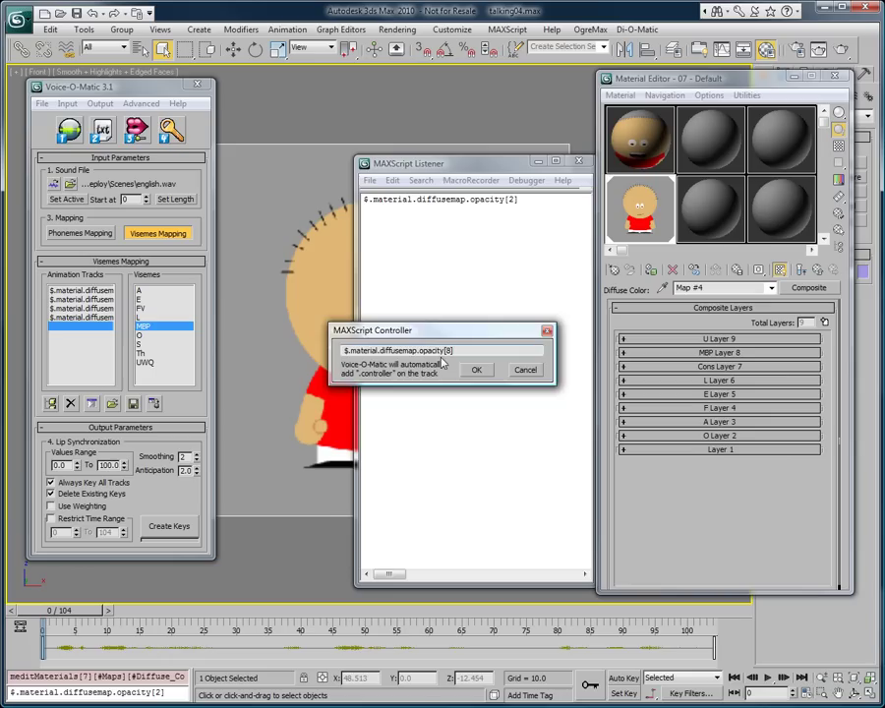
{"action": "left_click", "coordinate": [476, 370]}
{"action": "left_click", "coordinate": [79, 335]}
{"action": "left_click", "coordinate": [91, 404]}
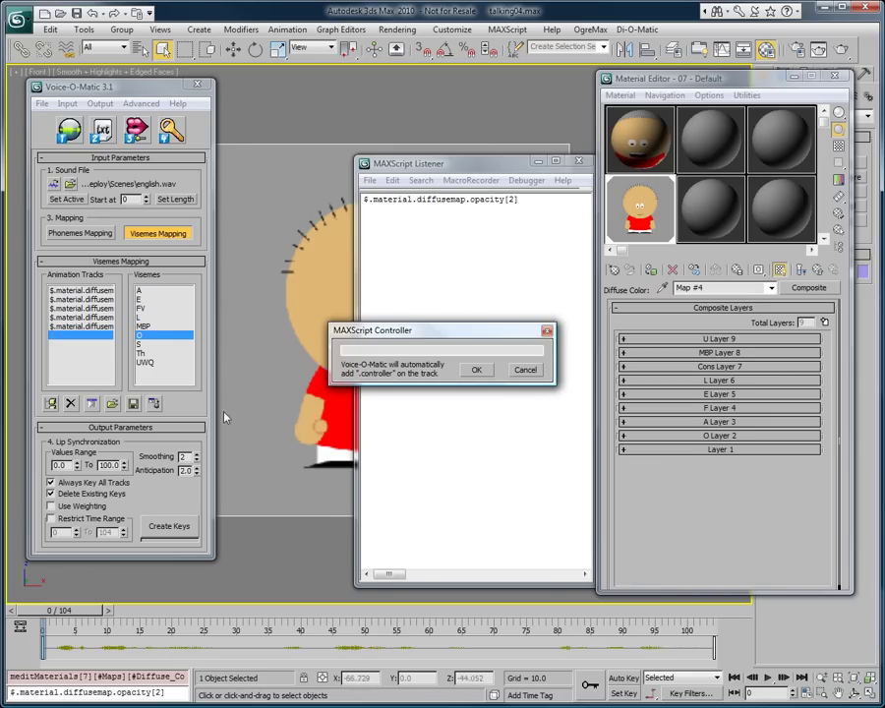
{"action": "type", "text": "$.material.diffusemap.opacity[2]"}
{"action": "left_click", "coordinate": [476, 369]}
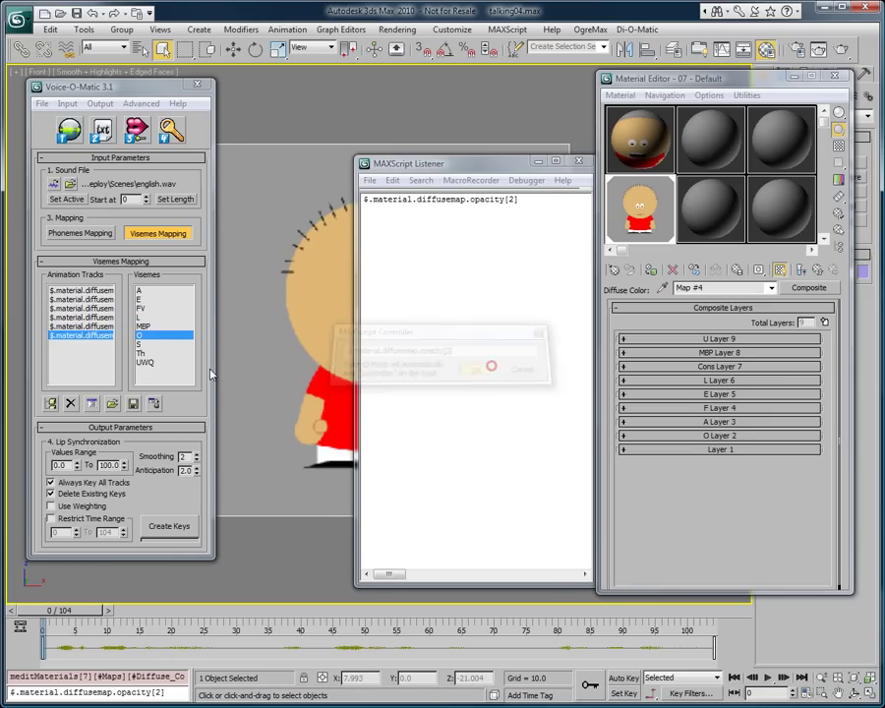
Add an opacity[7] track for viseme S.
{"action": "left_click", "coordinate": [84, 344]}
{"action": "left_click", "coordinate": [91, 404]}
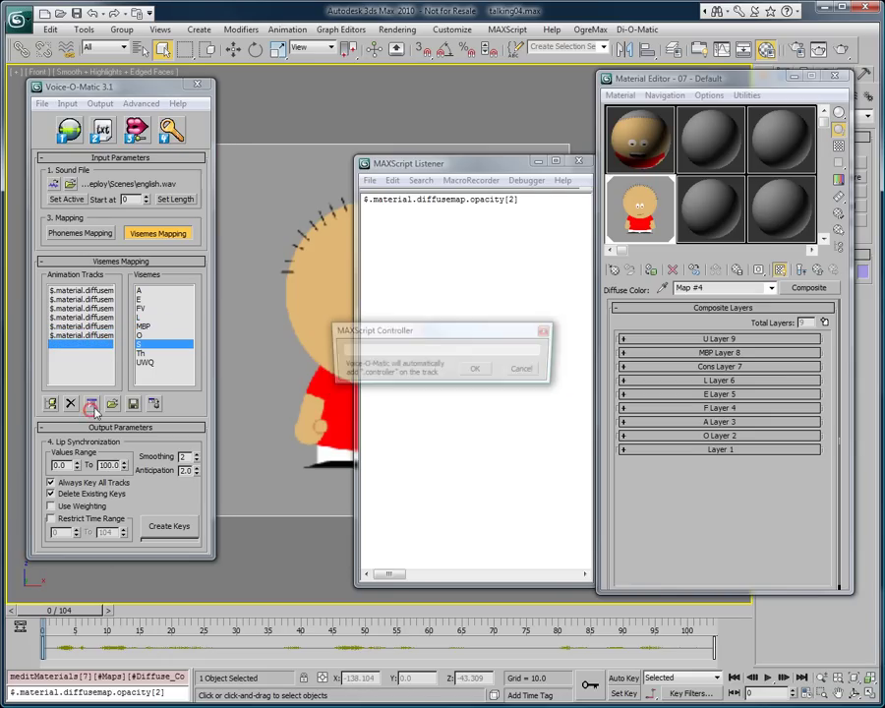
{"action": "type", "text": "$.material.diffusemap.opacity[2]"}
{"action": "key", "text": "Left"}
{"action": "key", "text": "BackSpace"}
{"action": "type", "text": "7"}
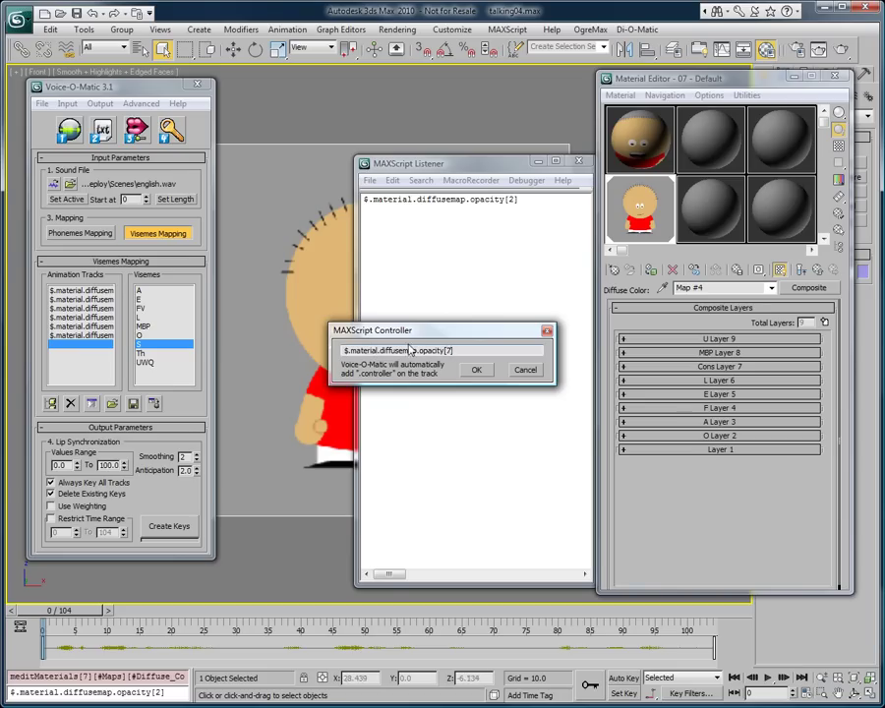
{"action": "left_click", "coordinate": [470, 368]}
Start a new track for viseme UWQ by pasting the opacity path.
{"action": "left_click", "coordinate": [83, 359]}
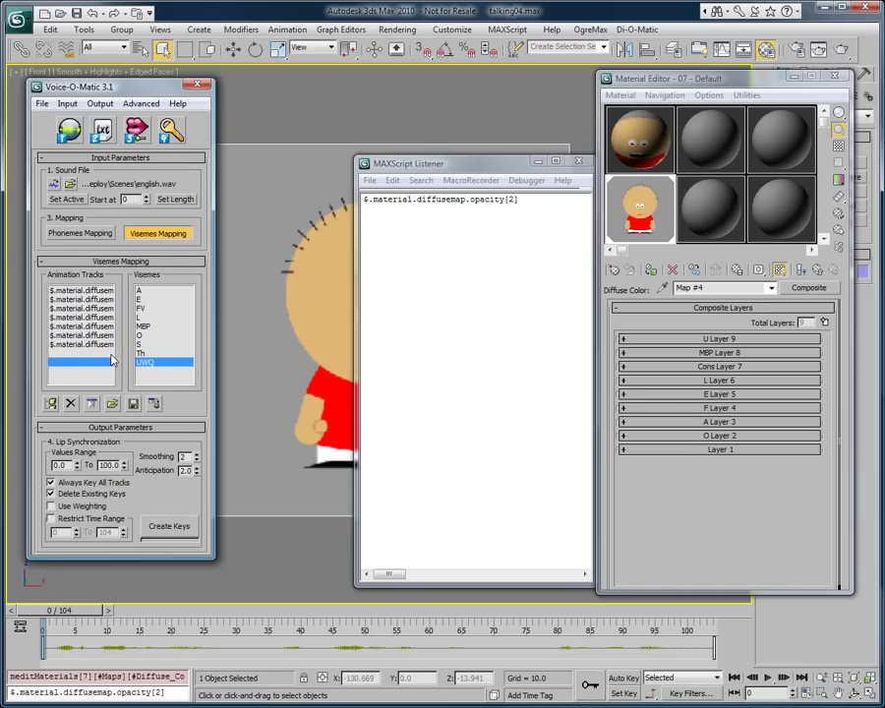
{"action": "left_click", "coordinate": [92, 404]}
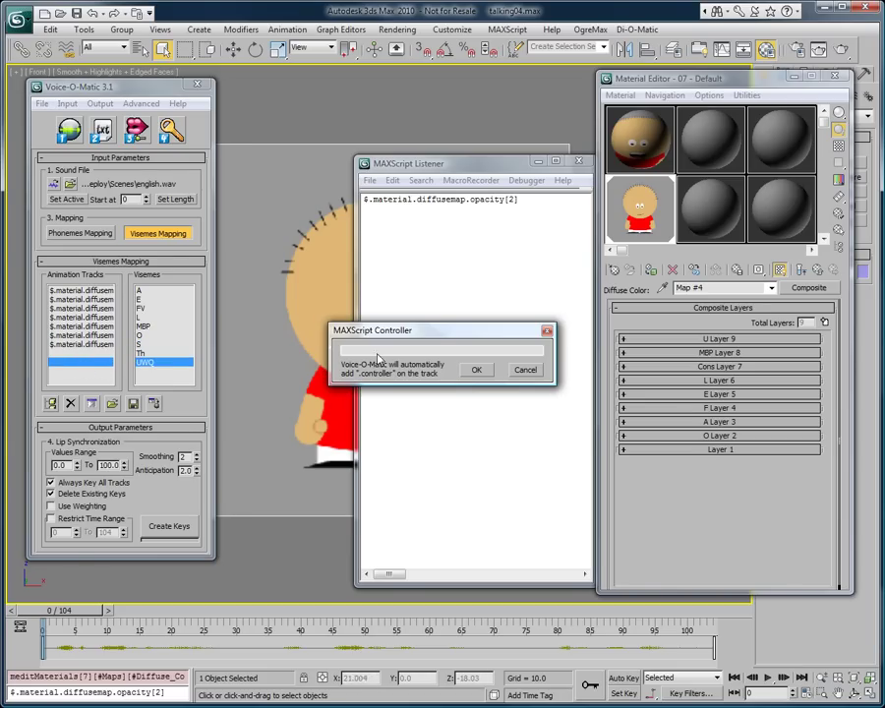
{"action": "left_click", "coordinate": [375, 349]}
{"action": "type", "text": "$.material.diffusemap.opacity[2]"}
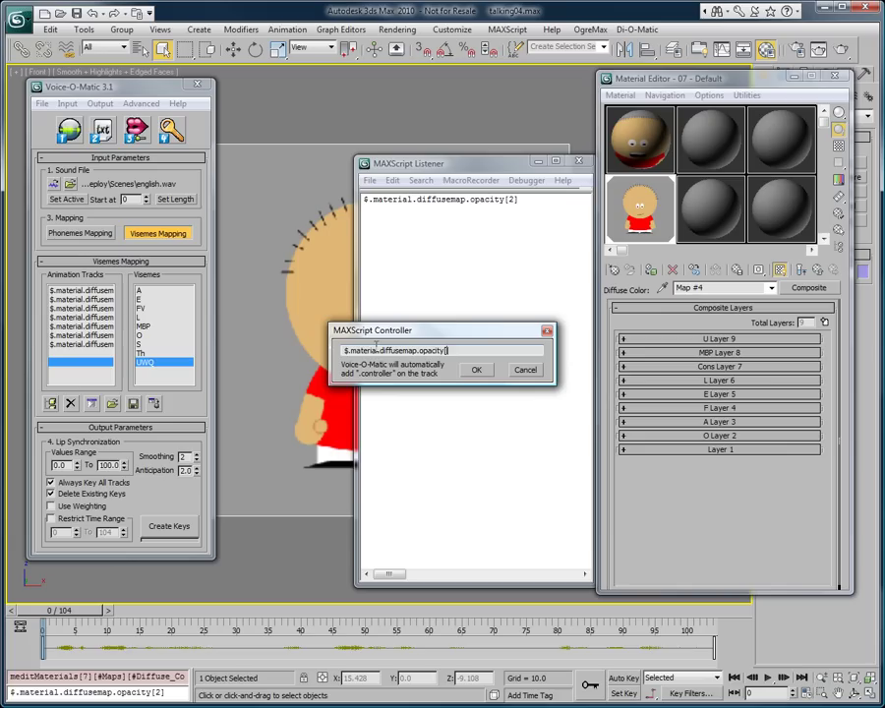
Confirm the UWQ track path, dismiss the Bezier Float controller error, and cancel the entry.
{"action": "left_click", "coordinate": [473, 371]}
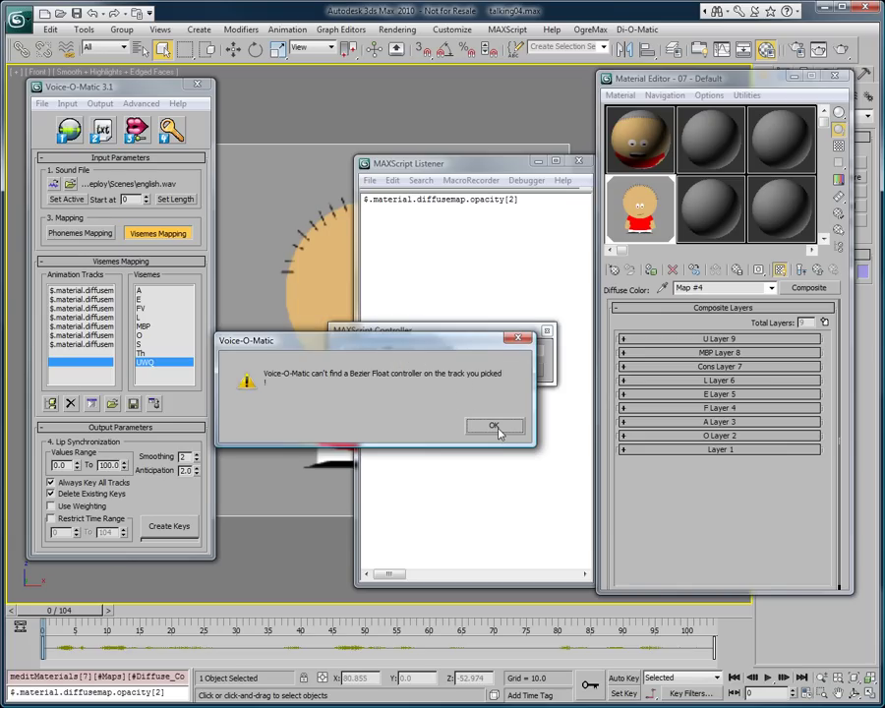
{"action": "left_click", "coordinate": [498, 429]}
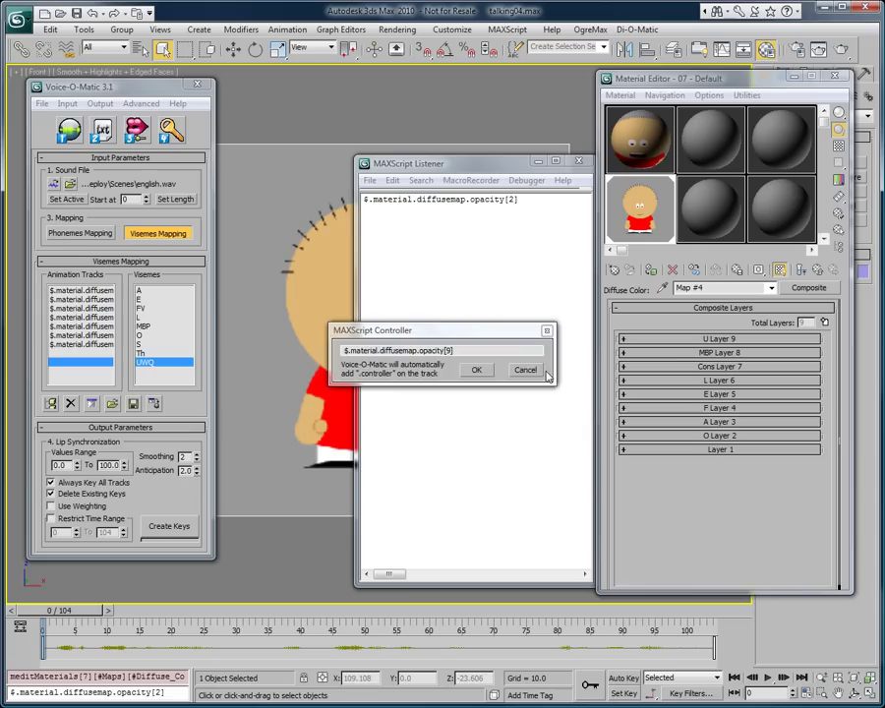
{"action": "left_click", "coordinate": [476, 368]}
Test-key U Layer 9 opacity with Auto Key, reset it to 0 at frame 0, and reopen the UWQ controller.
{"action": "left_click", "coordinate": [651, 338]}
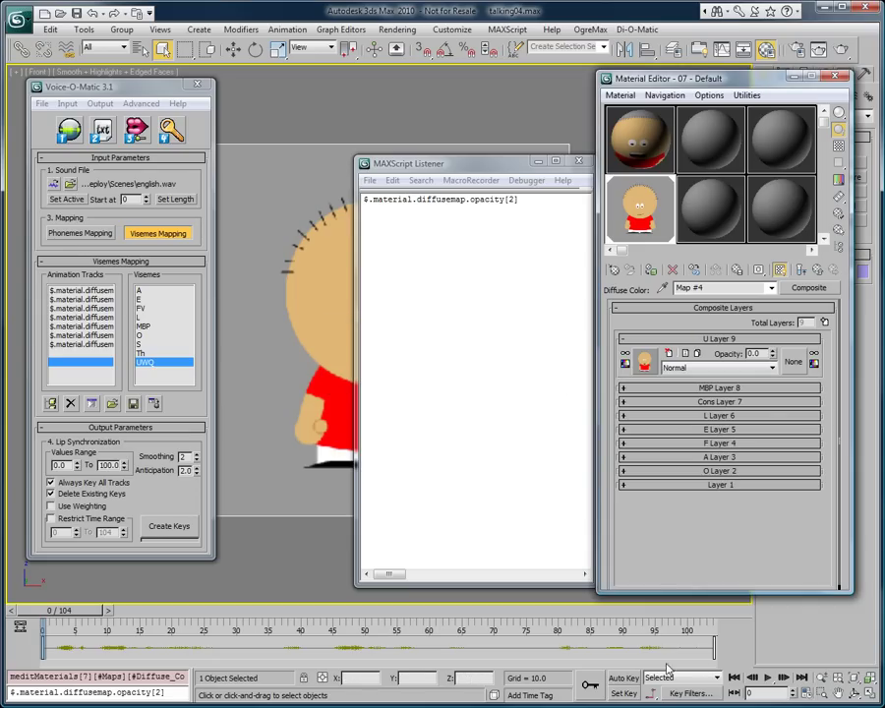
{"action": "key", "text": "n"}
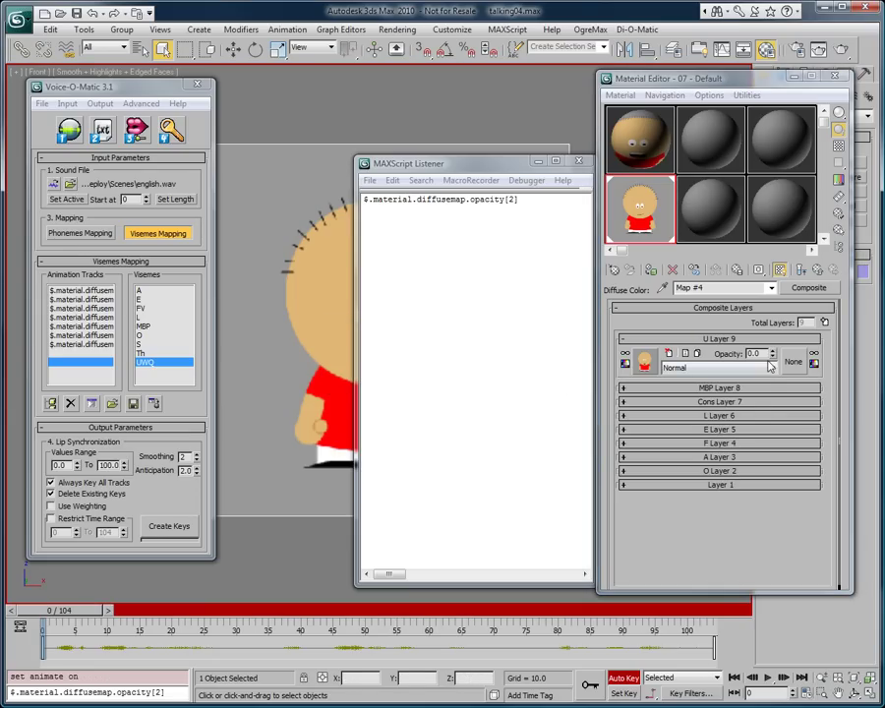
{"action": "left_click_drag", "start_coordinate": [773, 352], "coordinate": [773, 339]}
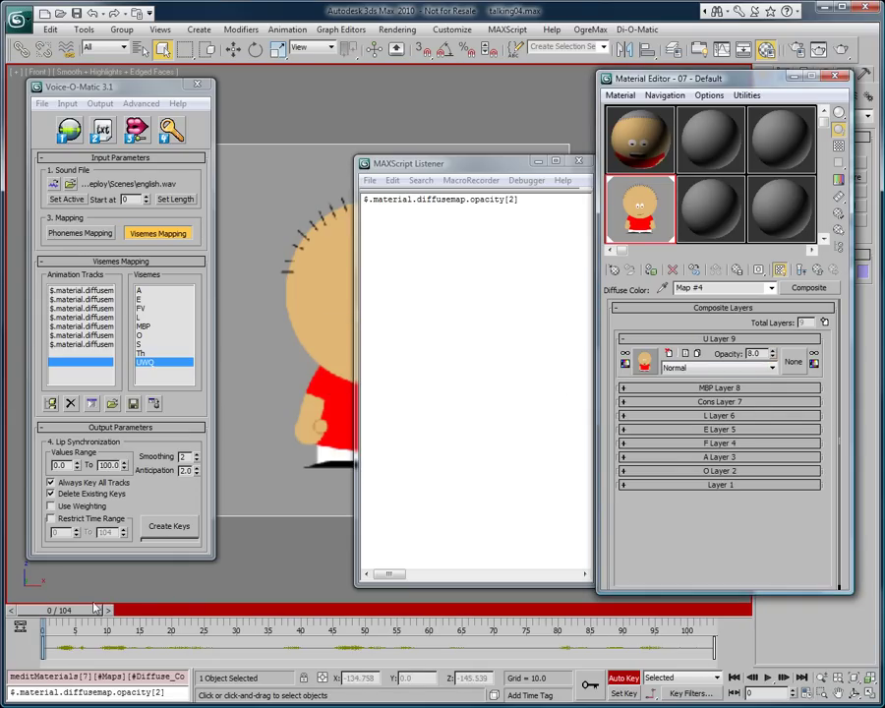
{"action": "left_click_drag", "start_coordinate": [59, 610], "coordinate": [108, 609]}
{"action": "left_click", "coordinate": [772, 351]}
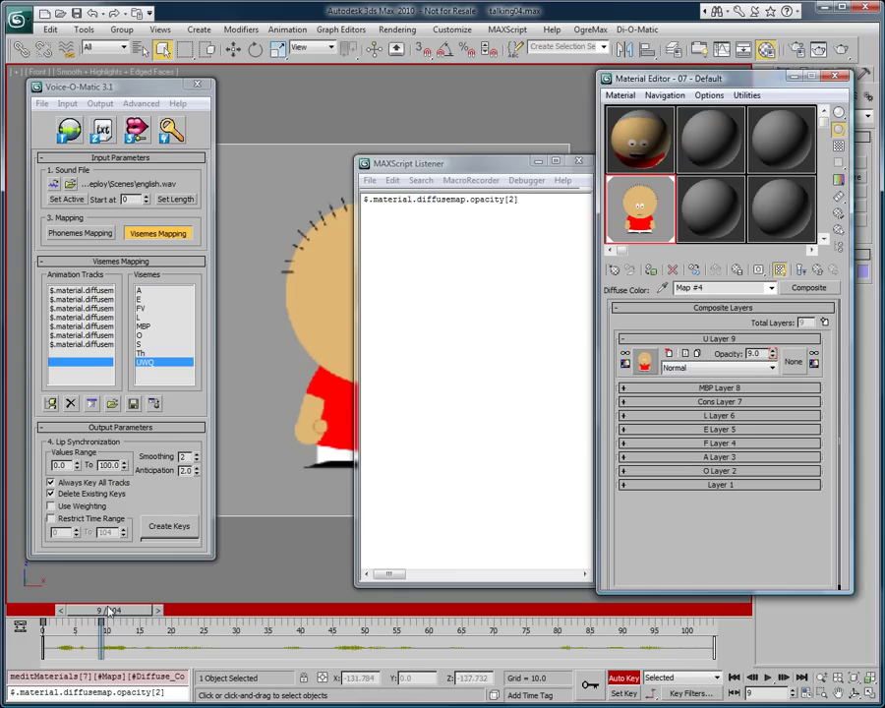
{"action": "key", "text": "ctrl+z"}
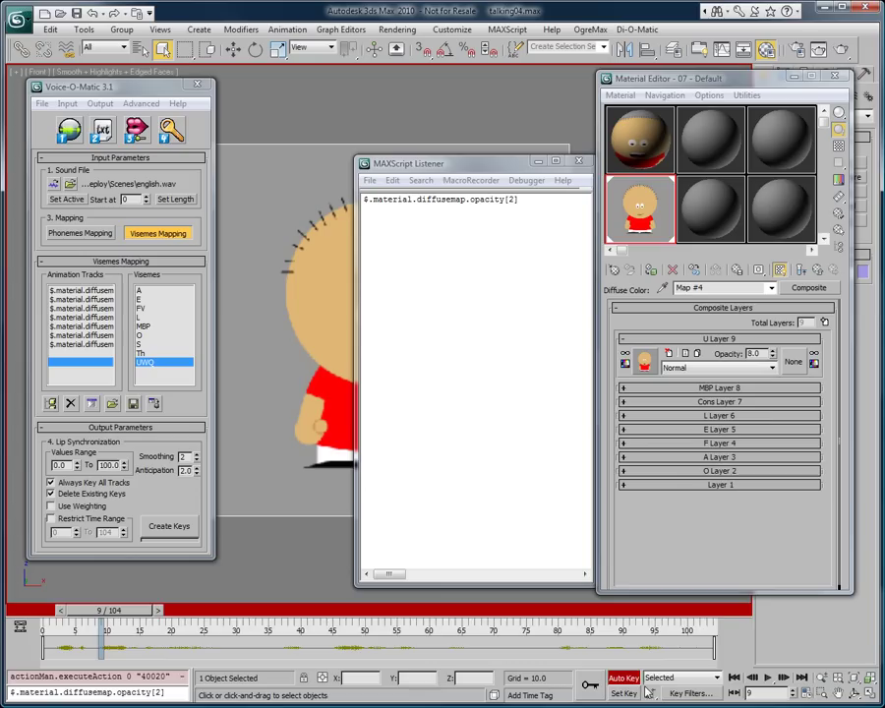
{"action": "right_click", "coordinate": [781, 346]}
{"action": "right_click", "coordinate": [774, 354]}
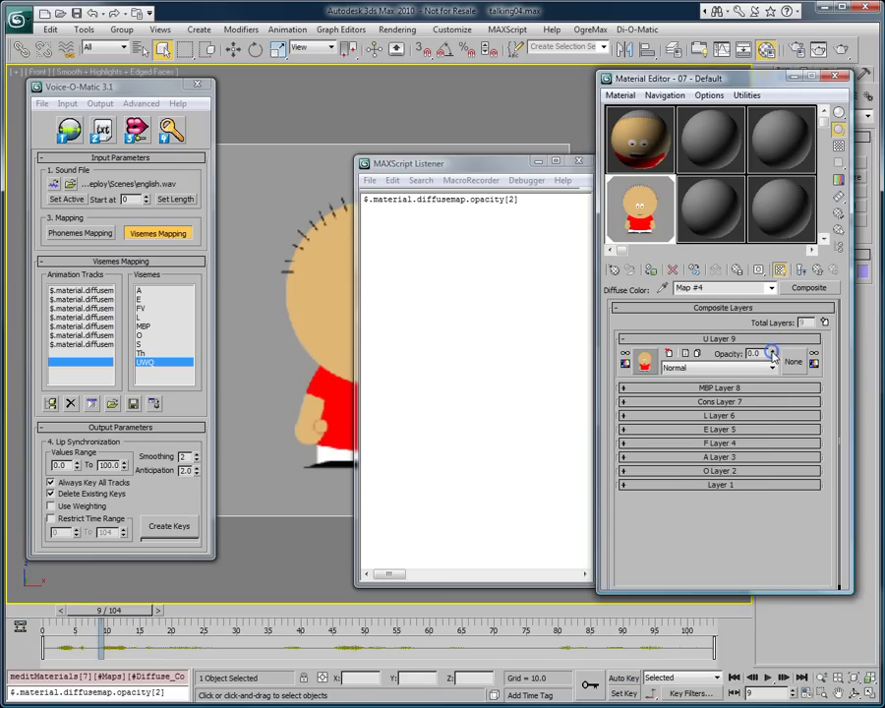
{"action": "key", "text": "Home"}
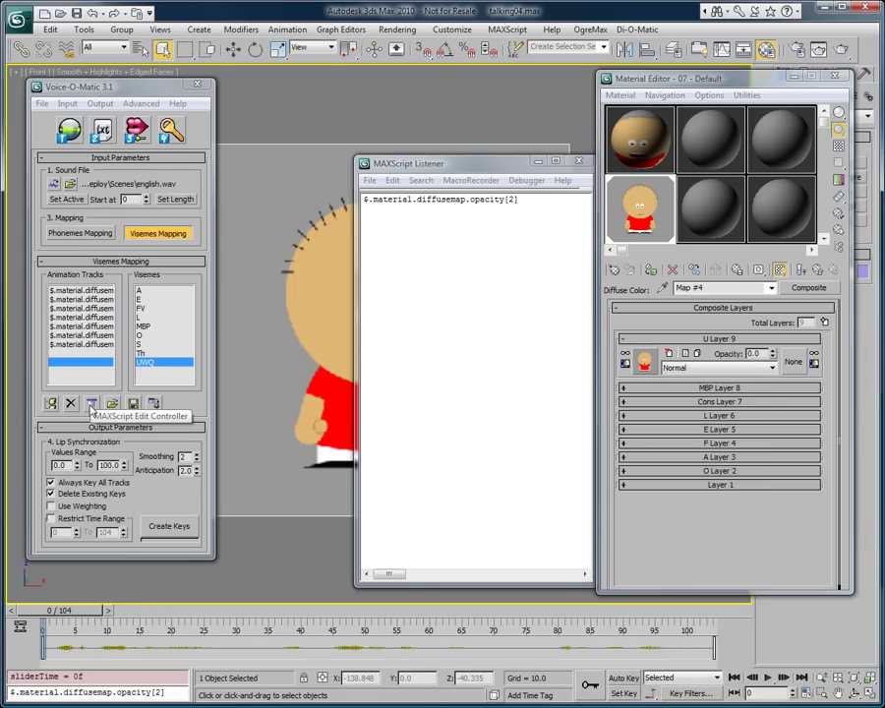
{"action": "left_click", "coordinate": [92, 404]}
Set the UWQ track to $.material.diffusemap.opacity[9].
{"action": "left_click", "coordinate": [354, 350]}
{"action": "type", "text": "$.material.diffusemap.opacity[2]"}
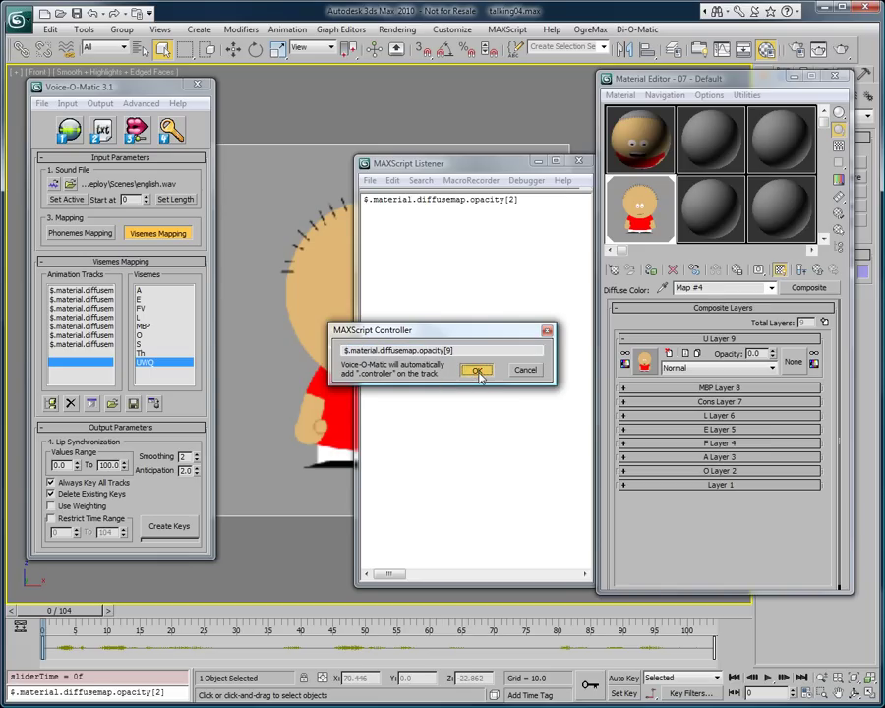
{"action": "left_click", "coordinate": [478, 372]}
Close the Listener, set default key tangents to Step, and create the lip-sync keys.
{"action": "left_click", "coordinate": [165, 233]}
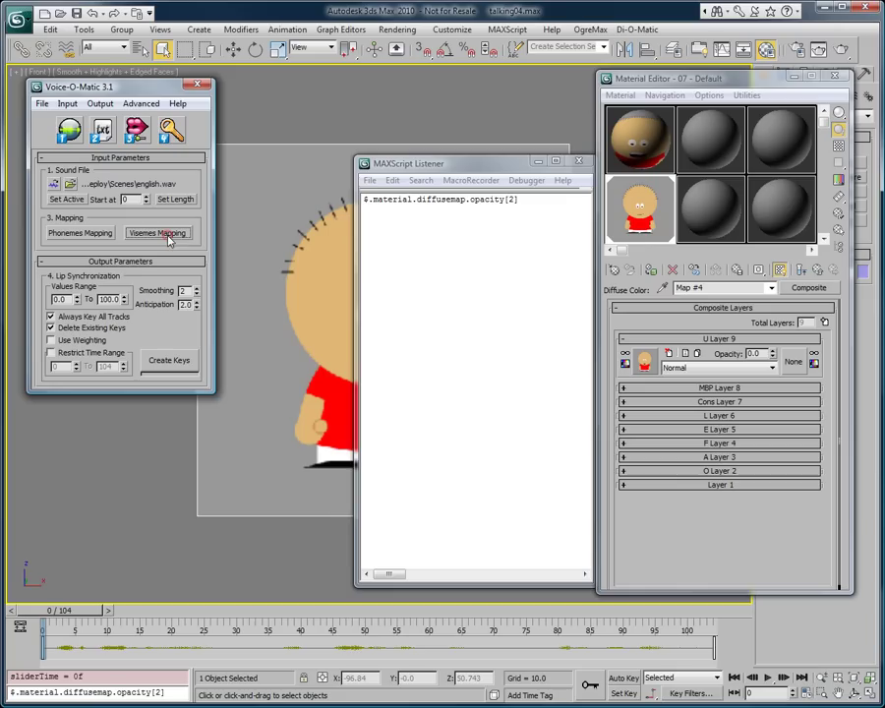
{"action": "left_click", "coordinate": [578, 161]}
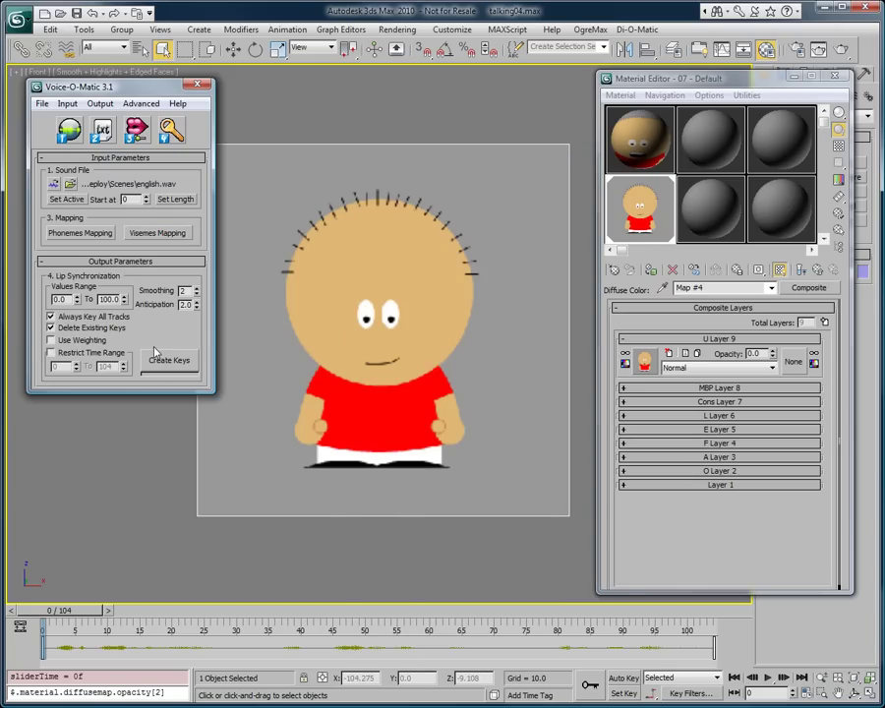
{"action": "left_click", "coordinate": [649, 694]}
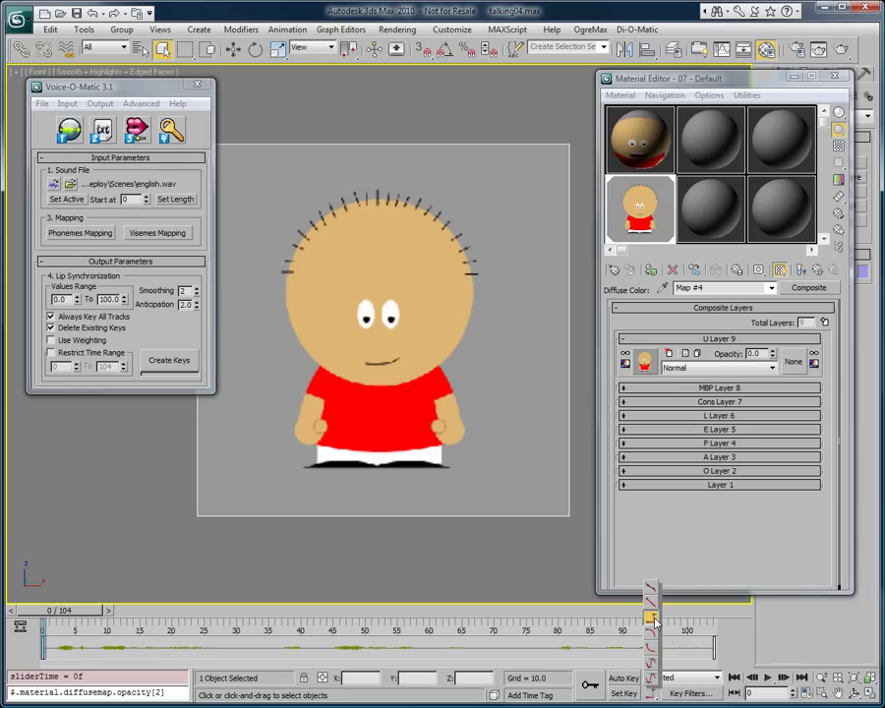
{"action": "left_click_drag", "start_coordinate": [655, 619], "coordinate": [656, 617]}
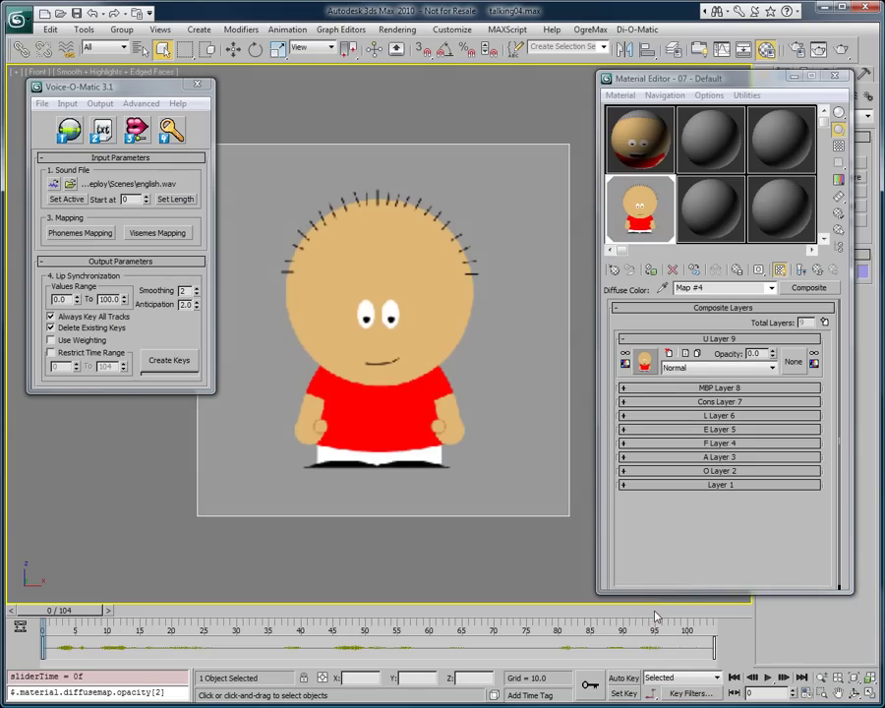
{"action": "left_click", "coordinate": [169, 360]}
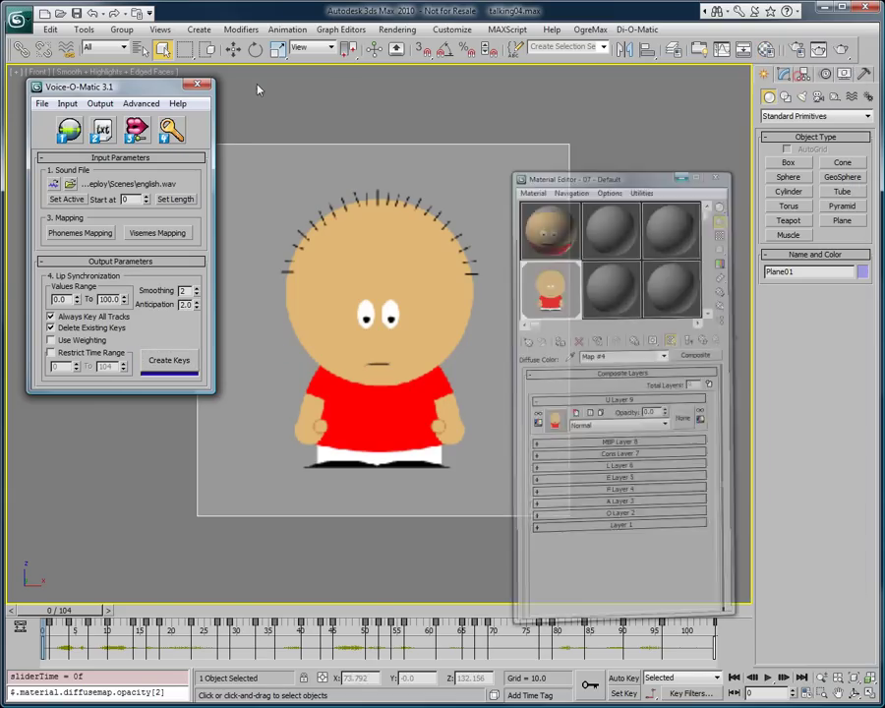
Close Voice-O-Matic, preview the lip-sync playback, rewind to frame 0, and reselect Plane01.
{"action": "left_click", "coordinate": [197, 85]}
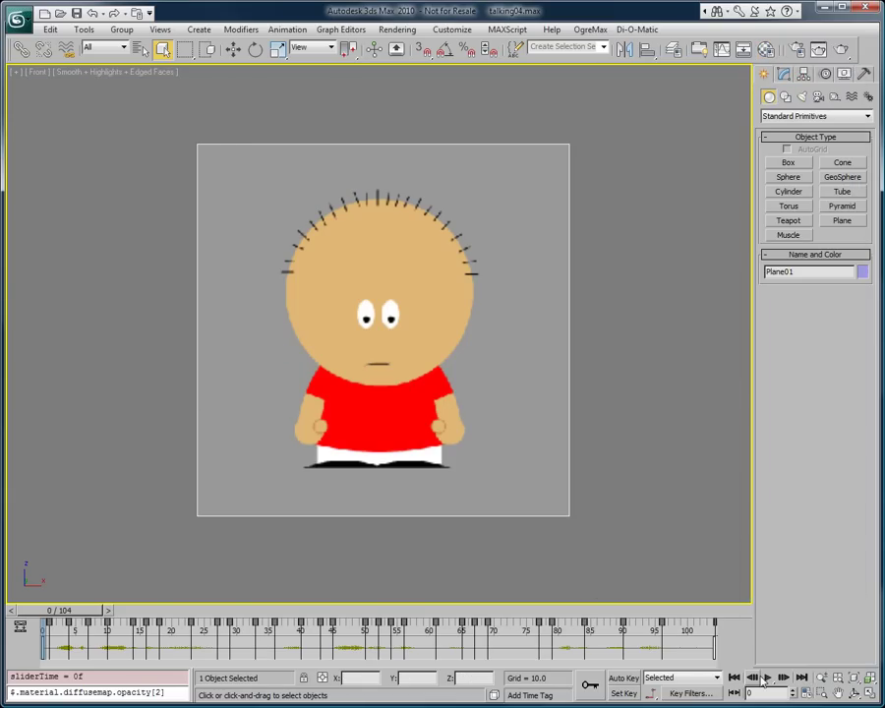
{"action": "left_click", "coordinate": [766, 678]}
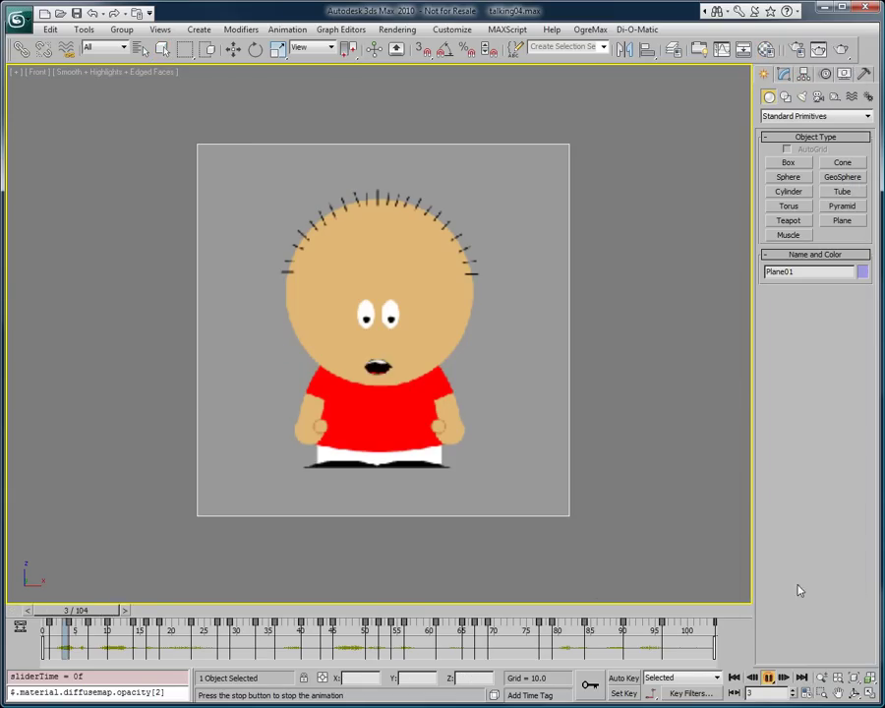
{"action": "left_click", "coordinate": [769, 678]}
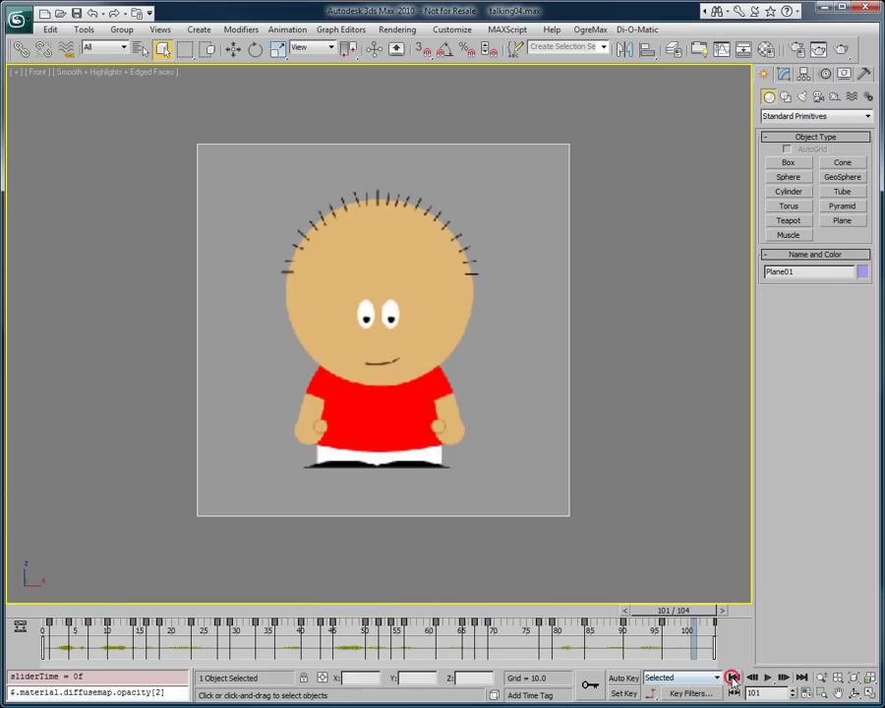
{"action": "left_click", "coordinate": [732, 679]}
{"action": "left_click", "coordinate": [335, 560]}
{"action": "left_click", "coordinate": [378, 512]}
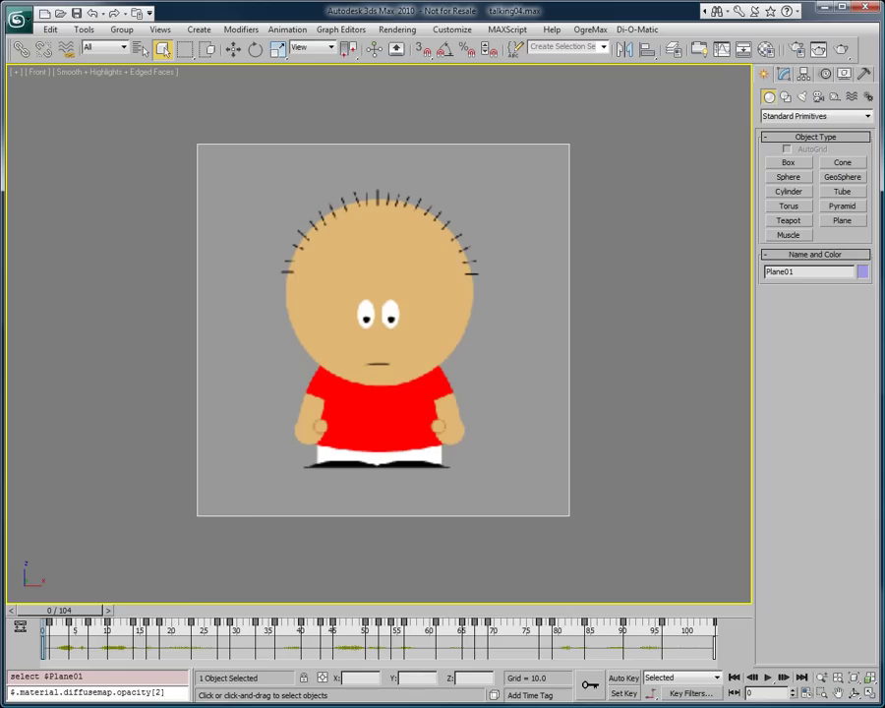
{"action": "left_click", "coordinate": [342, 628]}
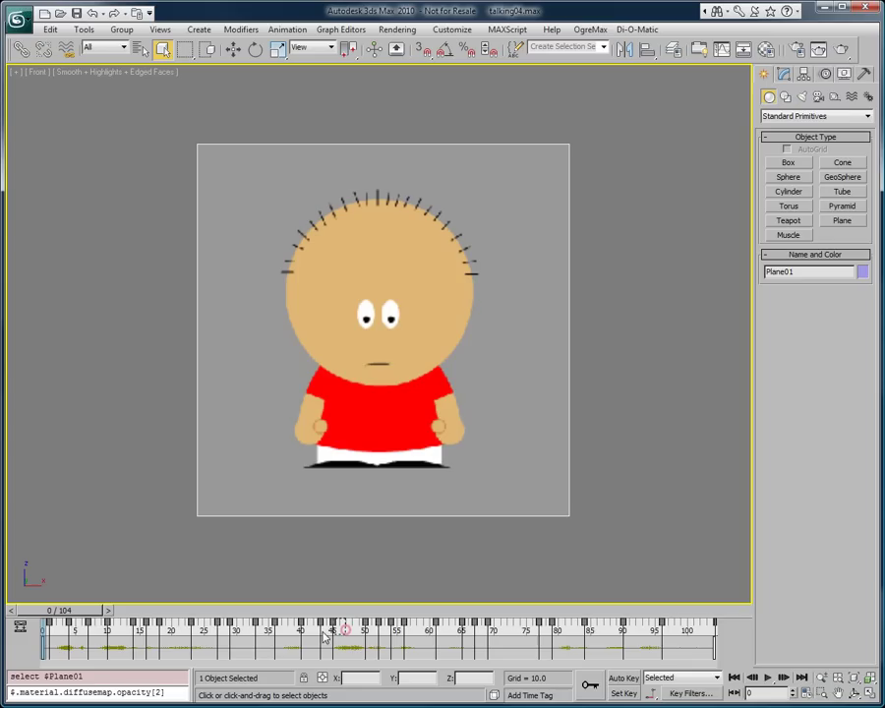